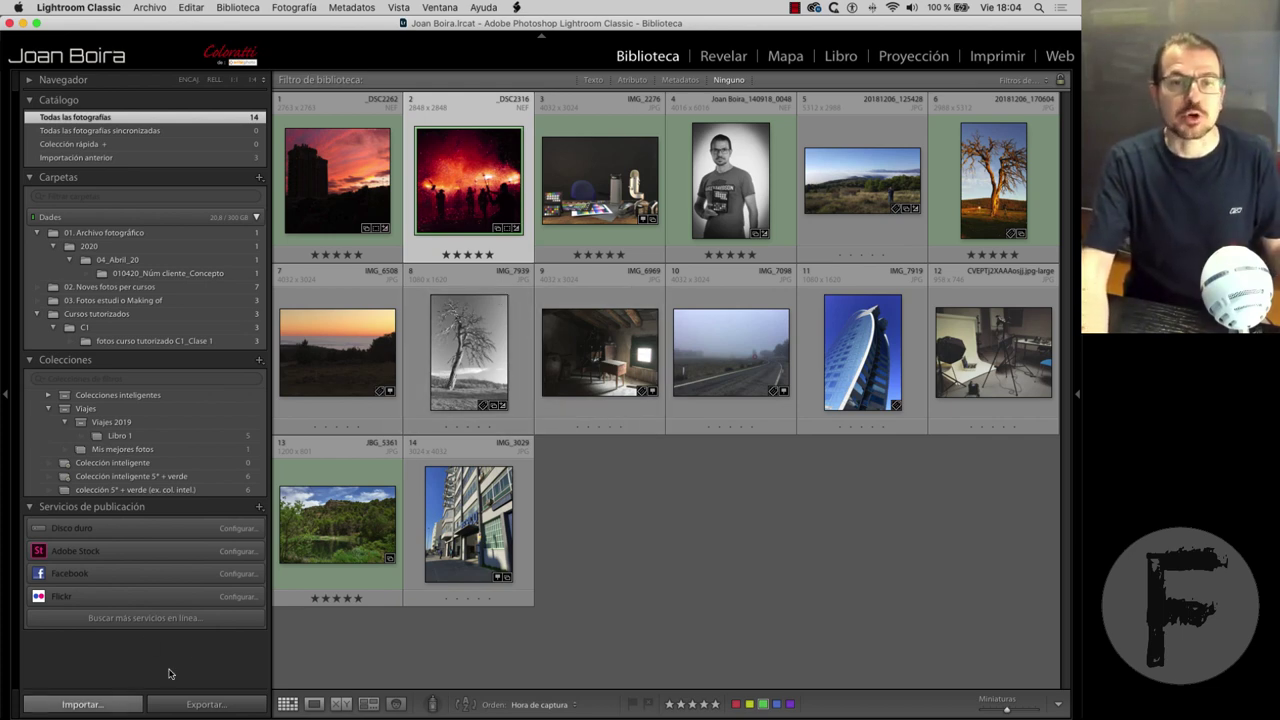
Open the Import window from the Library module
click(82, 704)
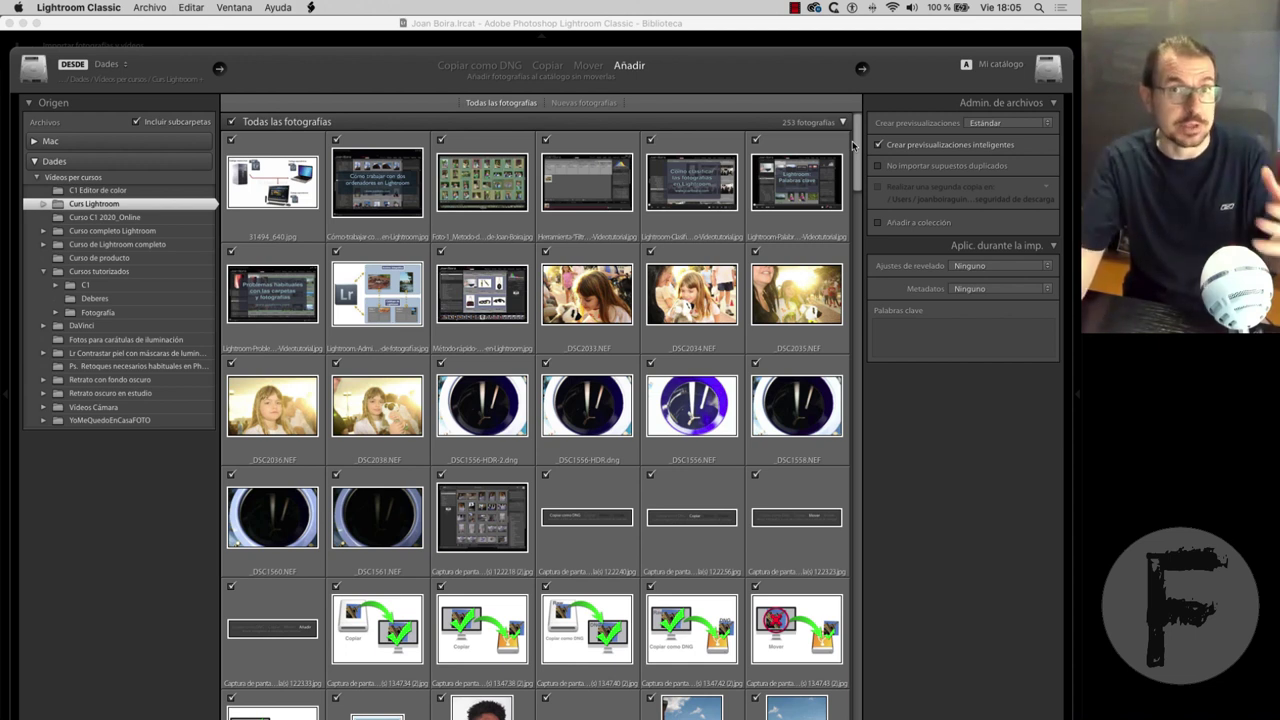
Turn off smart preview creation on import and close the Import window without importing
click(911, 146)
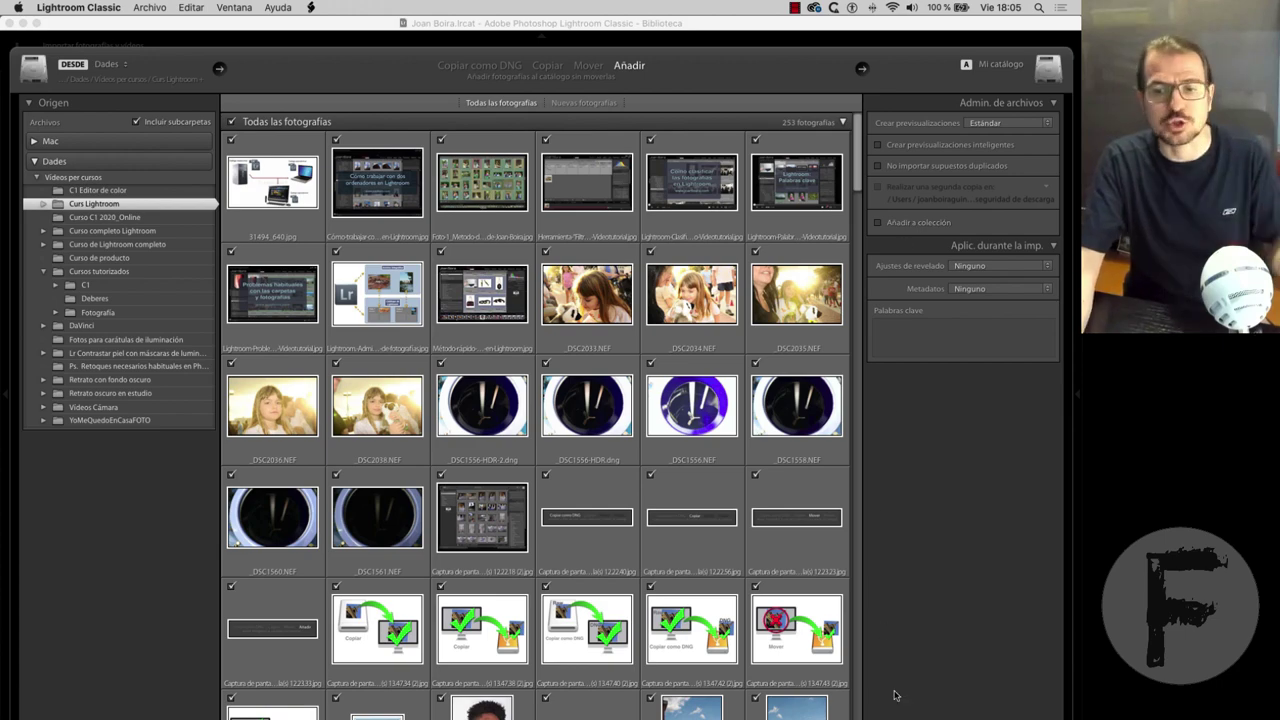
key(Return)
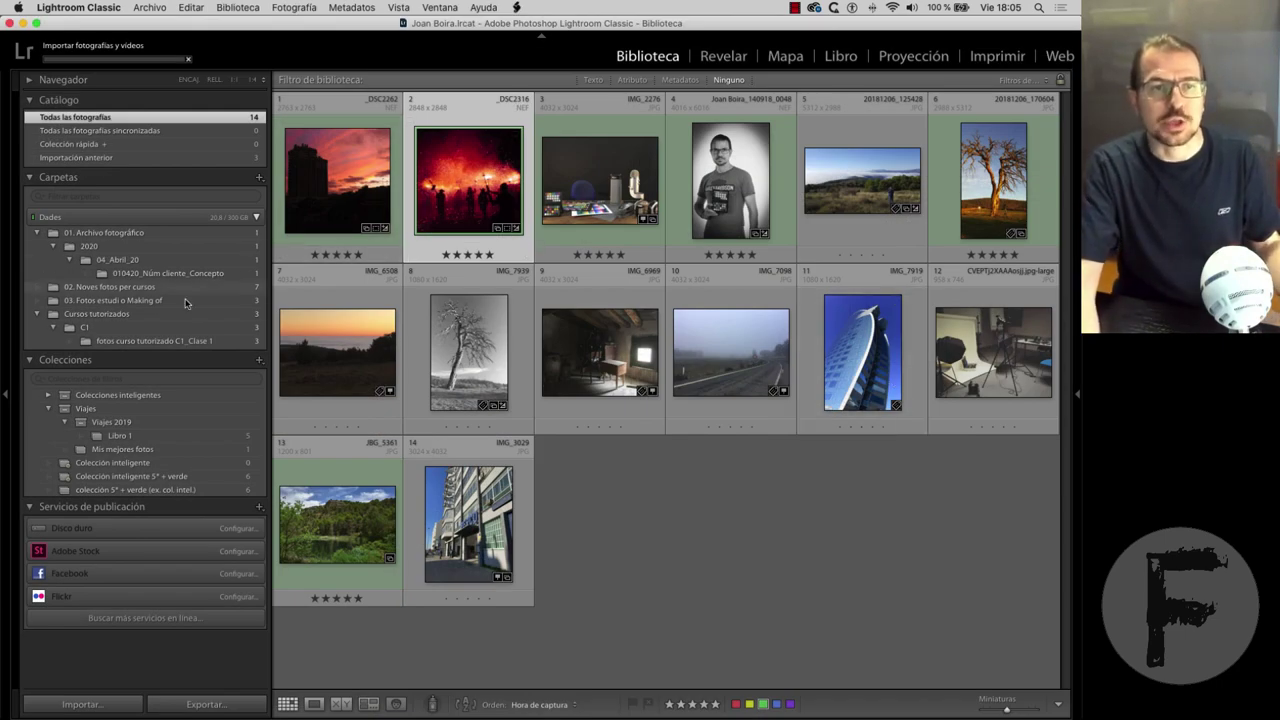
Show the three photos of 'fotos curso tutorizado C1_Clase 1' and open Preferences
click(210, 342)
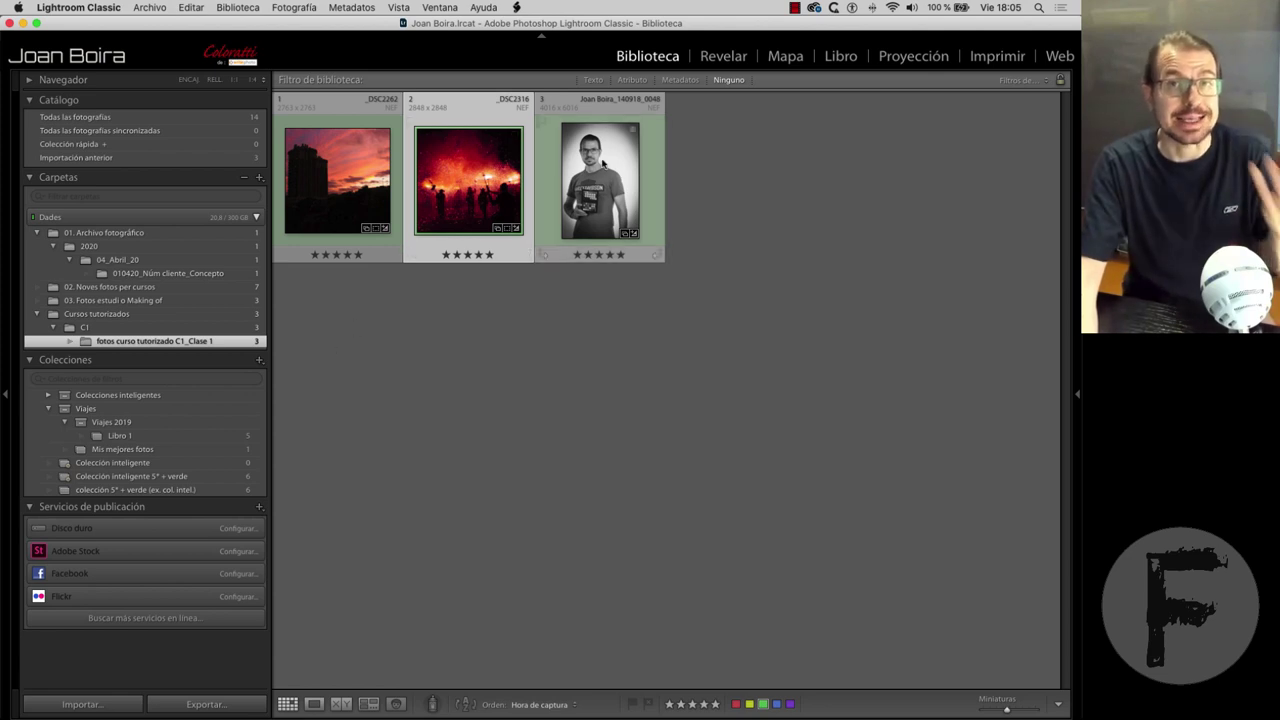
mouse_move(600, 180)
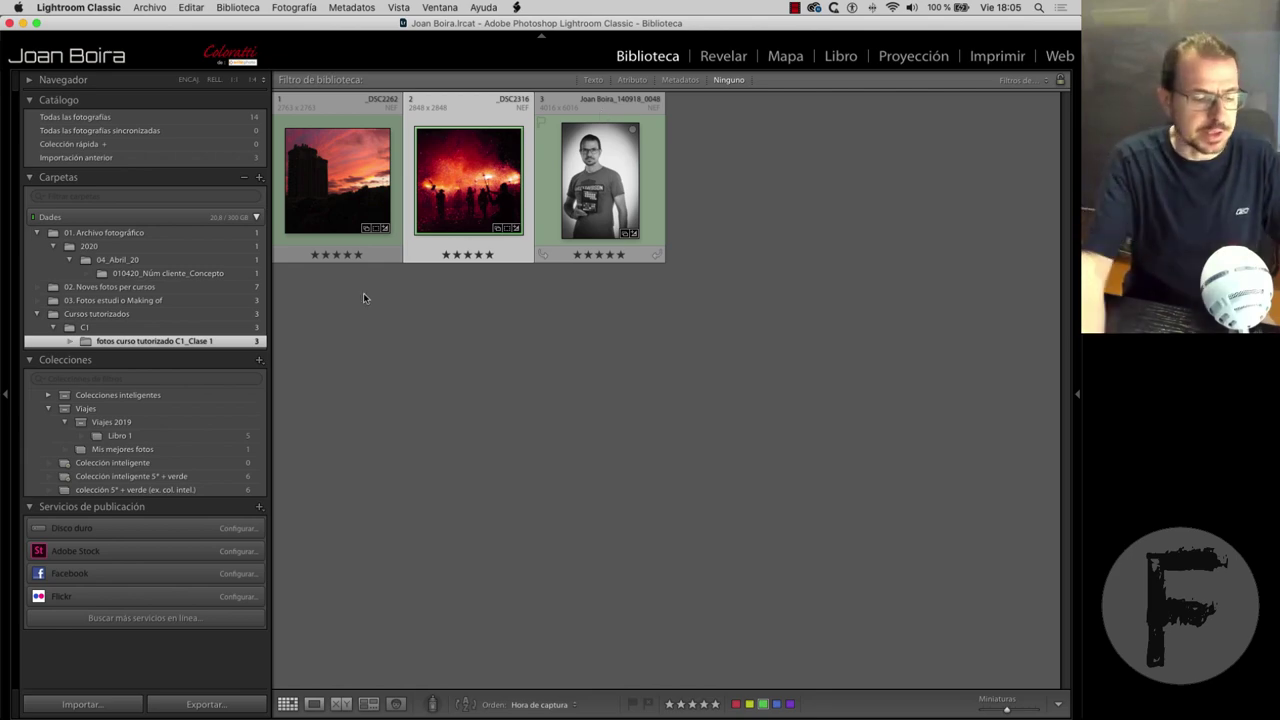
key(super+comma)
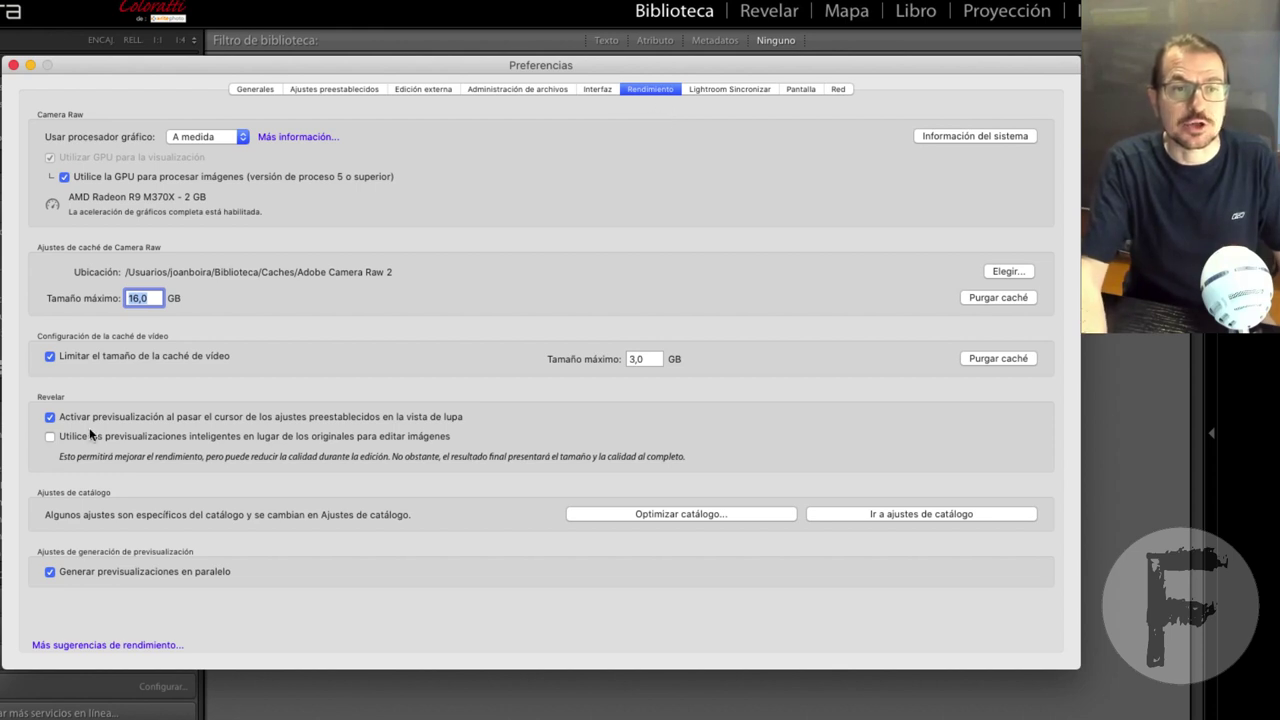
Enable 'use smart previews instead of originals' in Performance preferences, then close Preferences
click(50, 437)
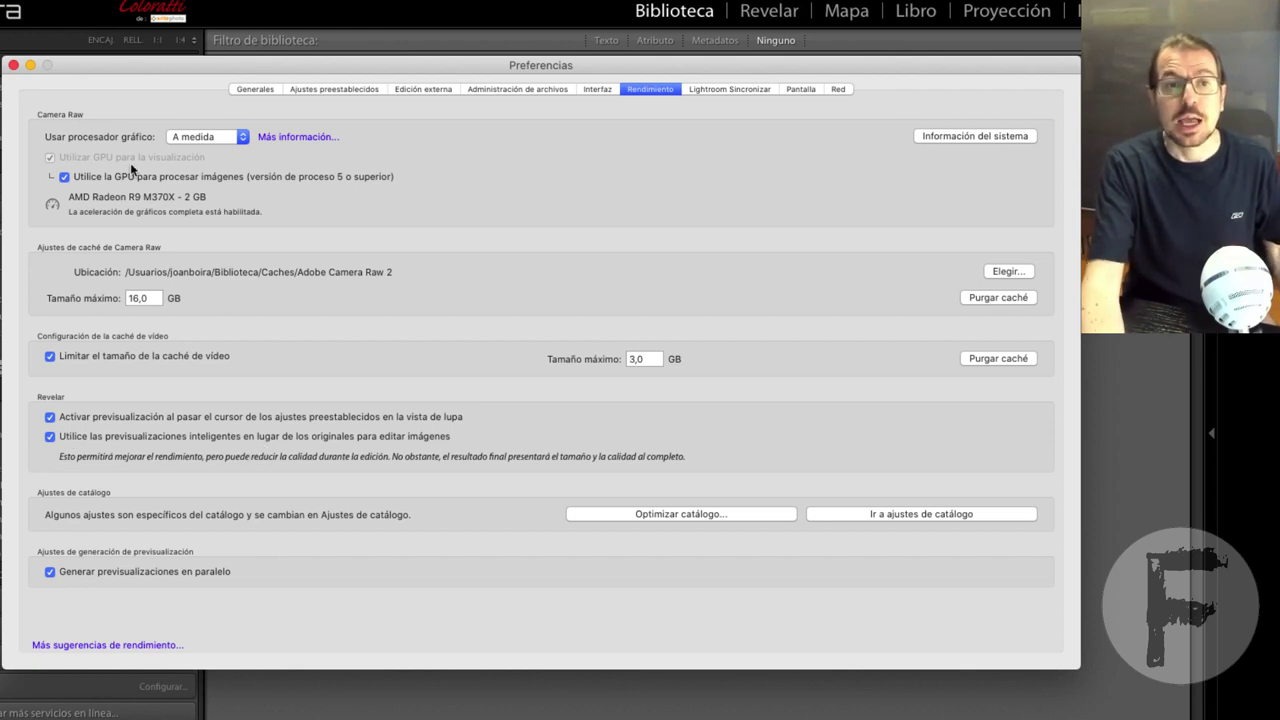
click(13, 66)
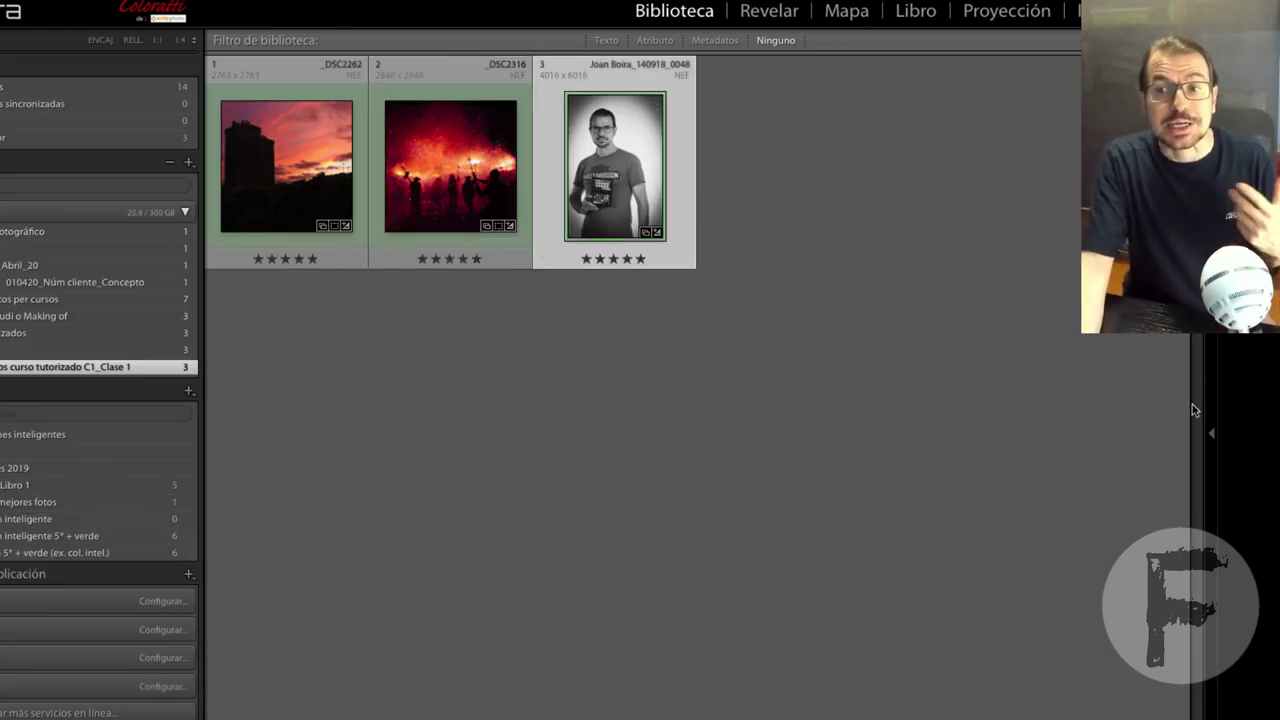
Show the histogram panel, decline a smart preview for _DSC2262 alone, and select all three photos
click(1210, 432)
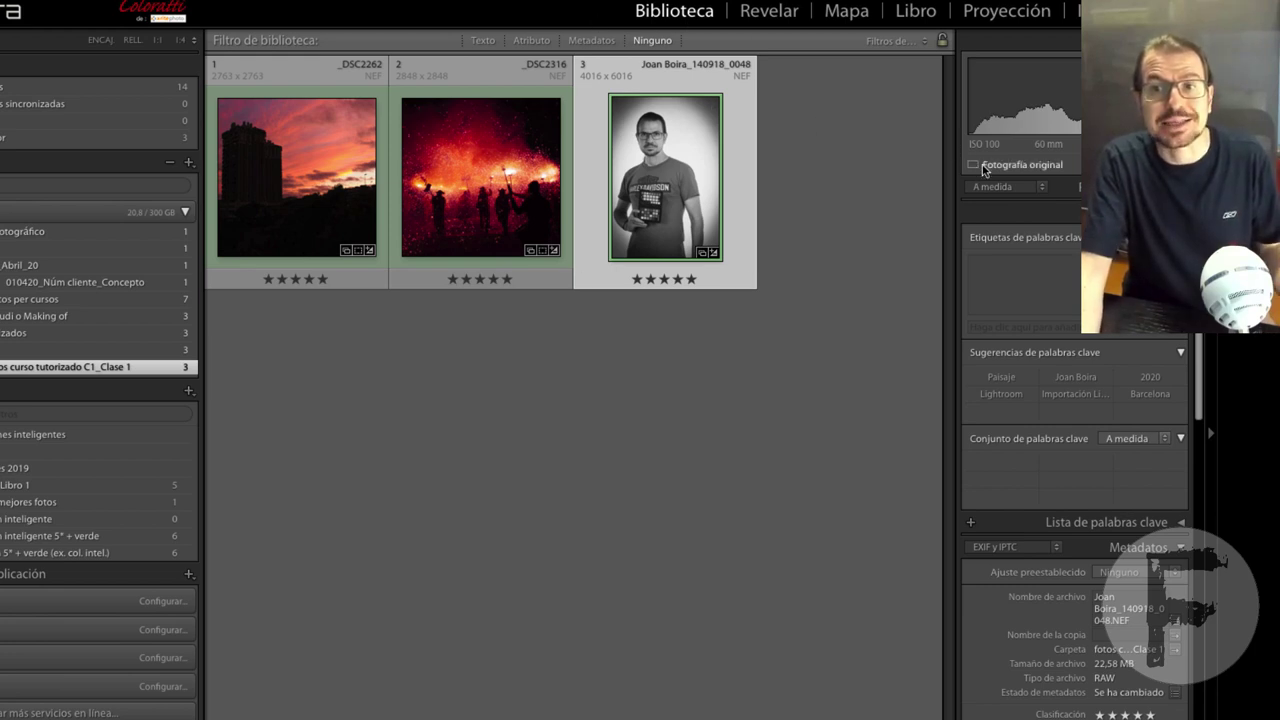
click(300, 180)
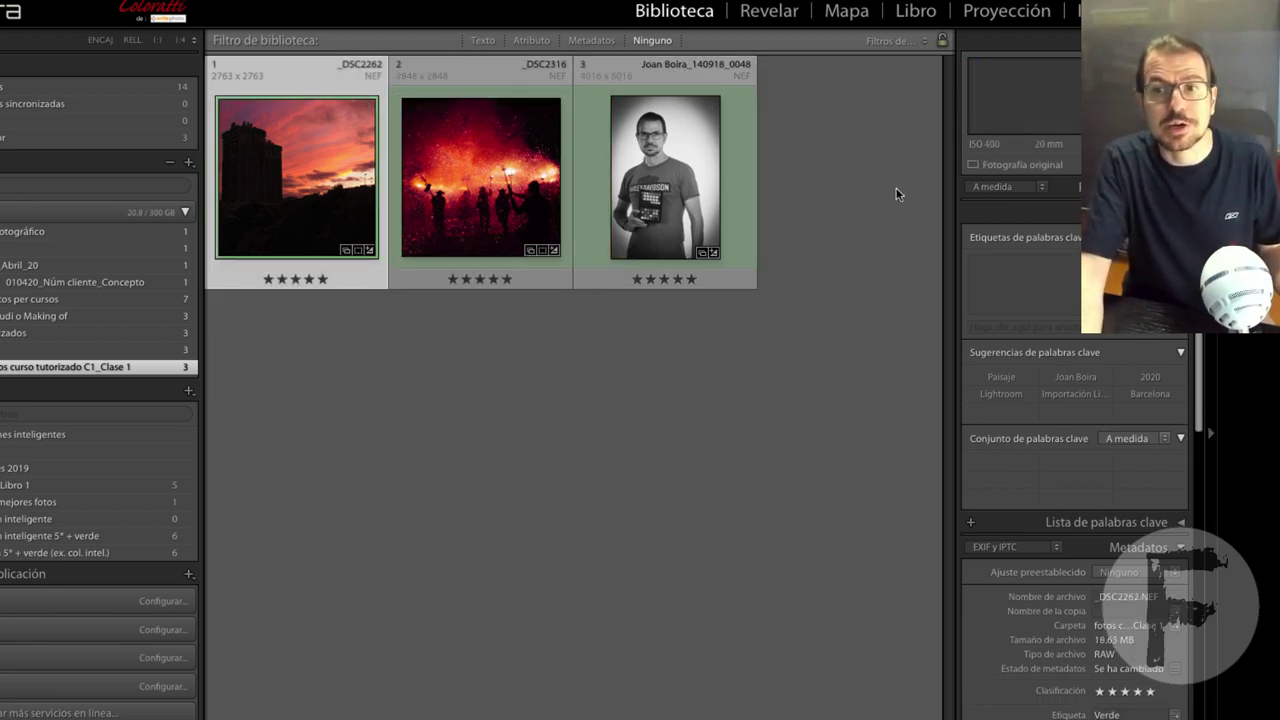
click(996, 168)
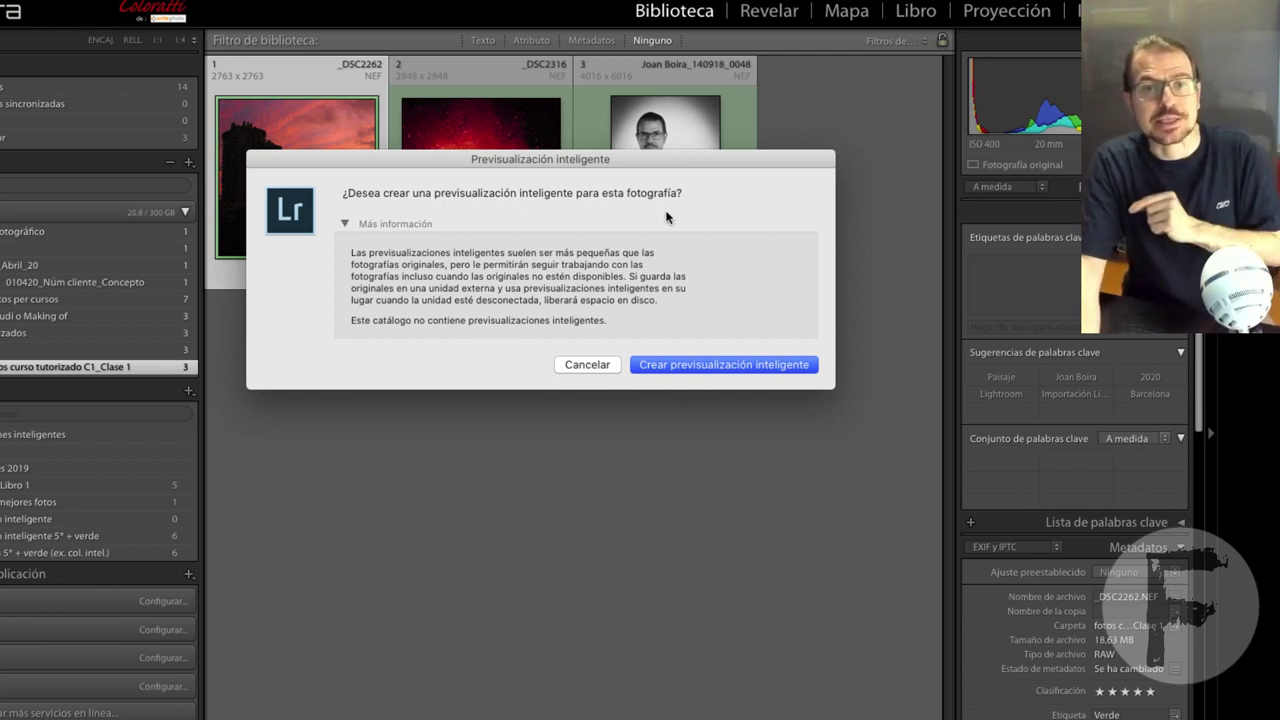
click(604, 366)
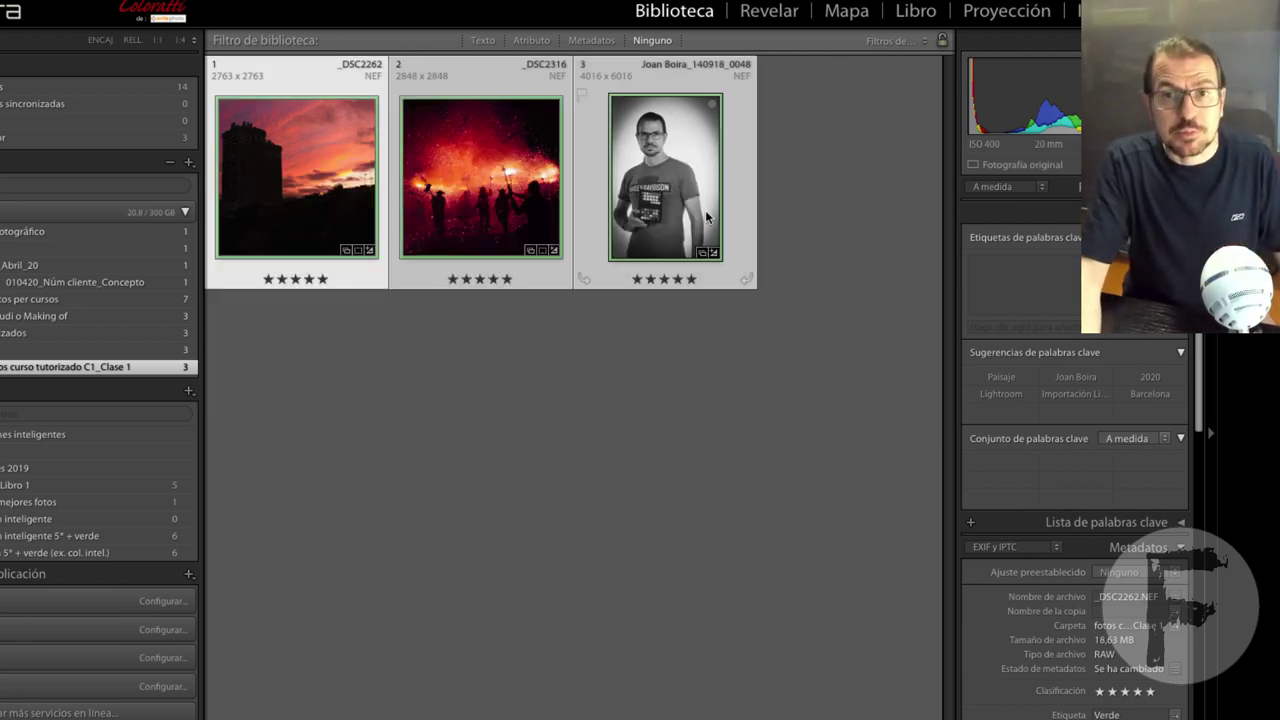
key(ctrl+a)
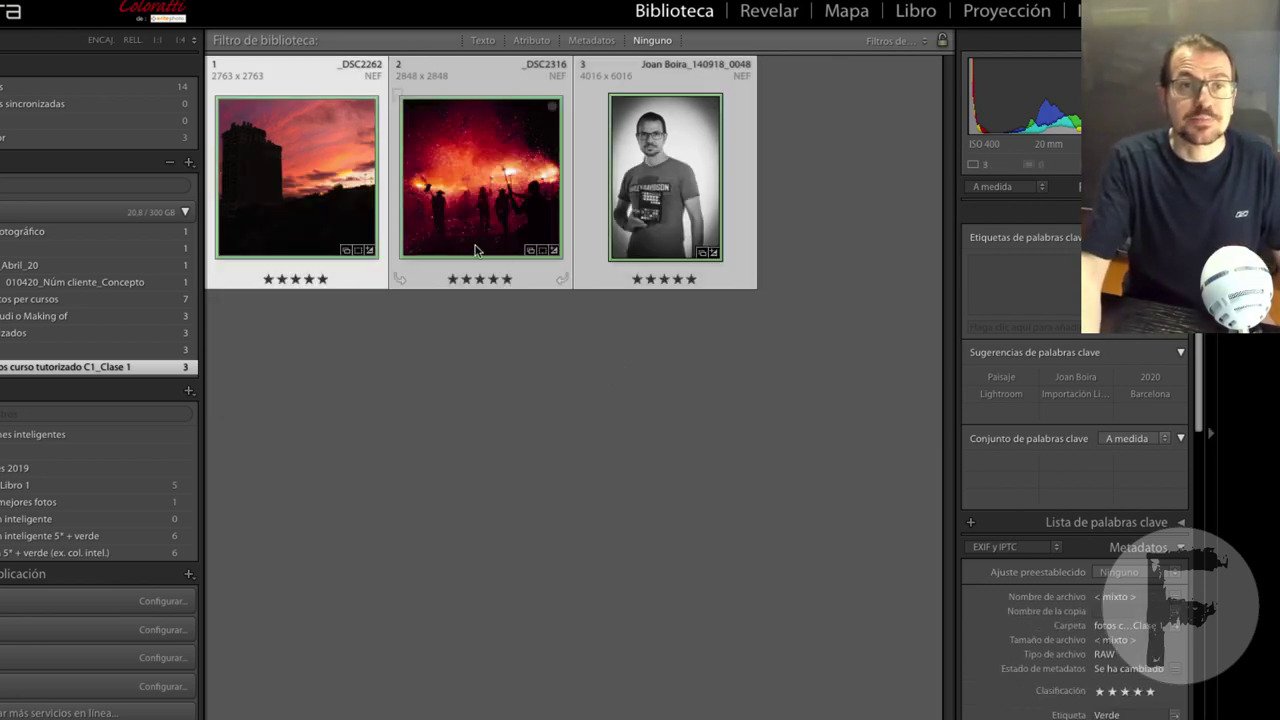
click(238, 8)
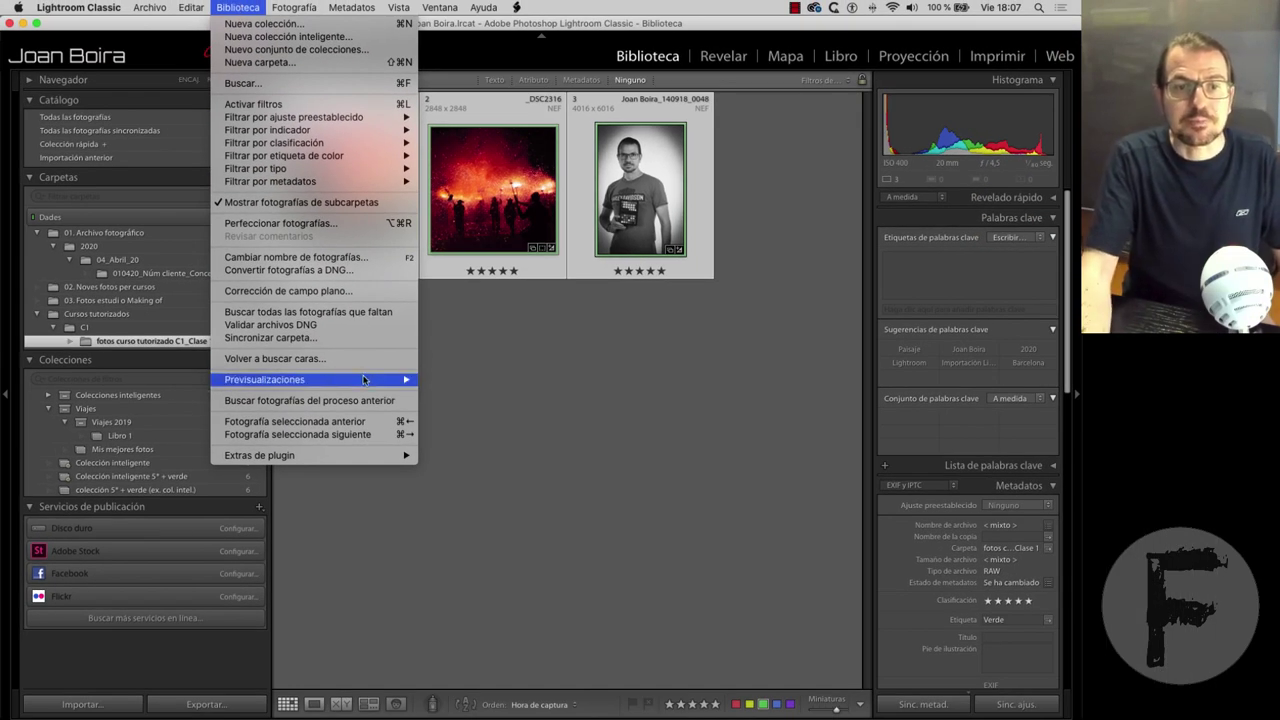
mouse_move(265, 379)
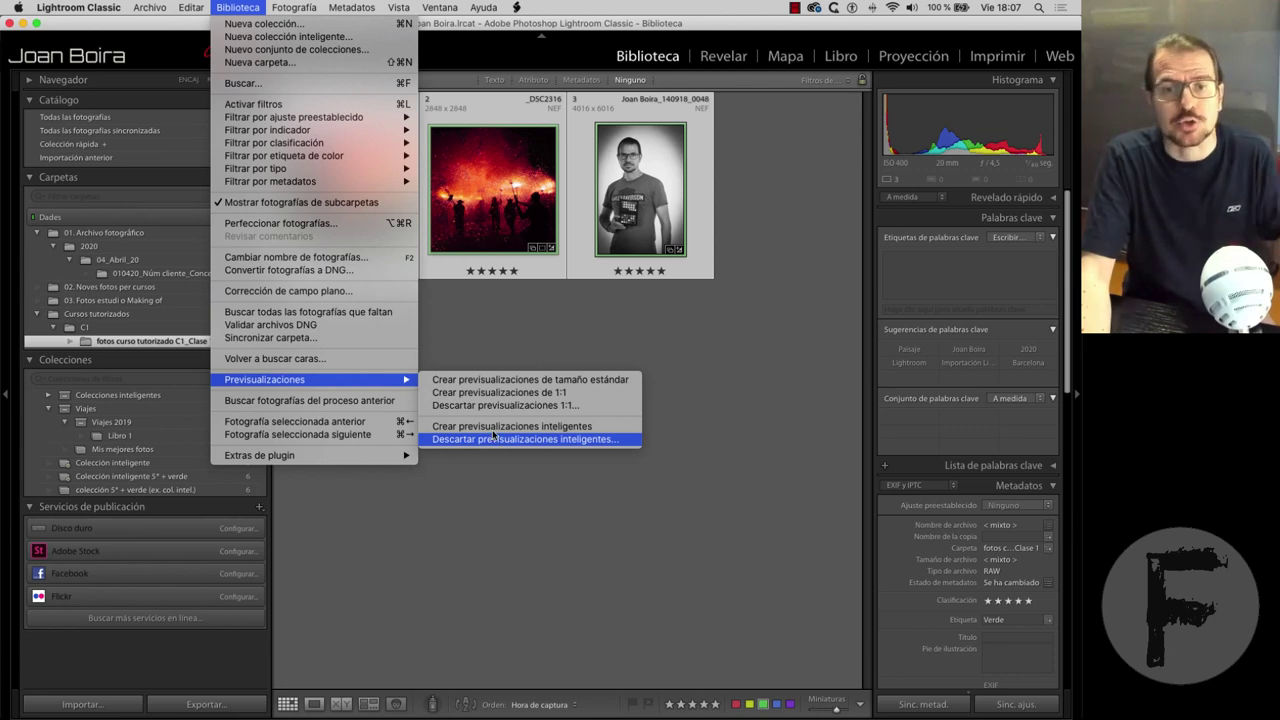
Create smart previews for all three photos and dismiss the 'previews already exist' notice
click(496, 430)
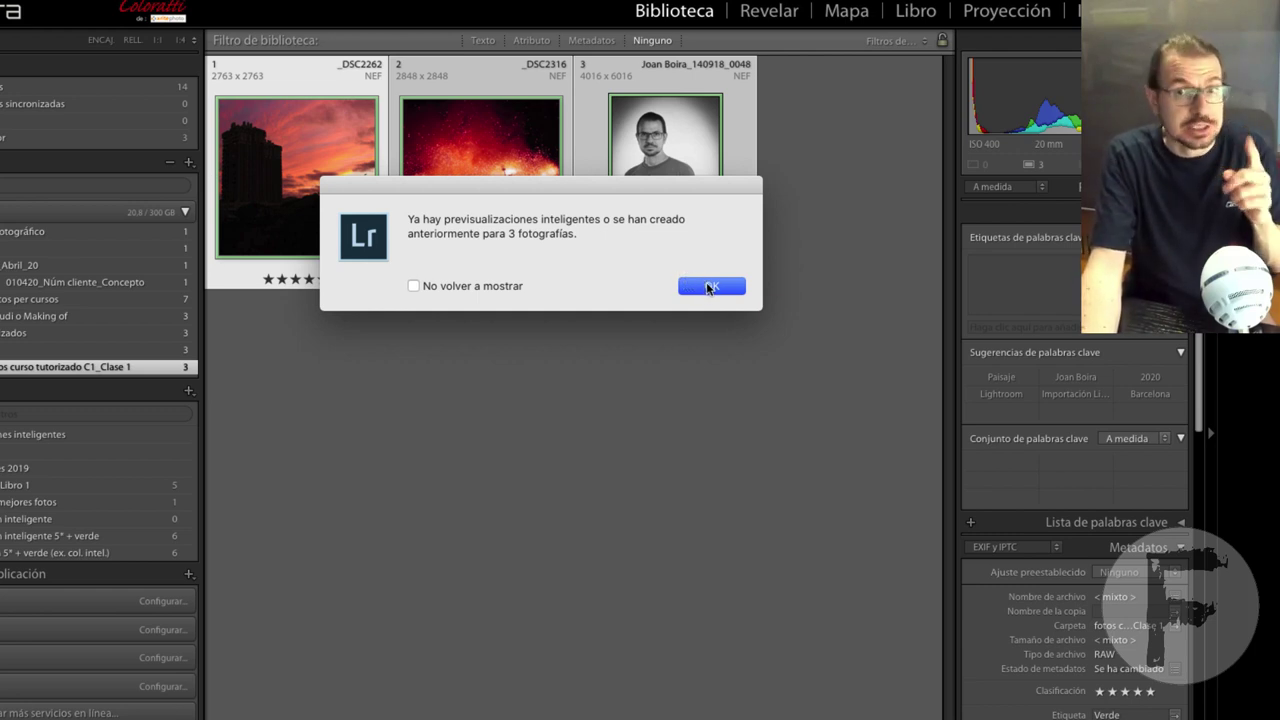
click(706, 287)
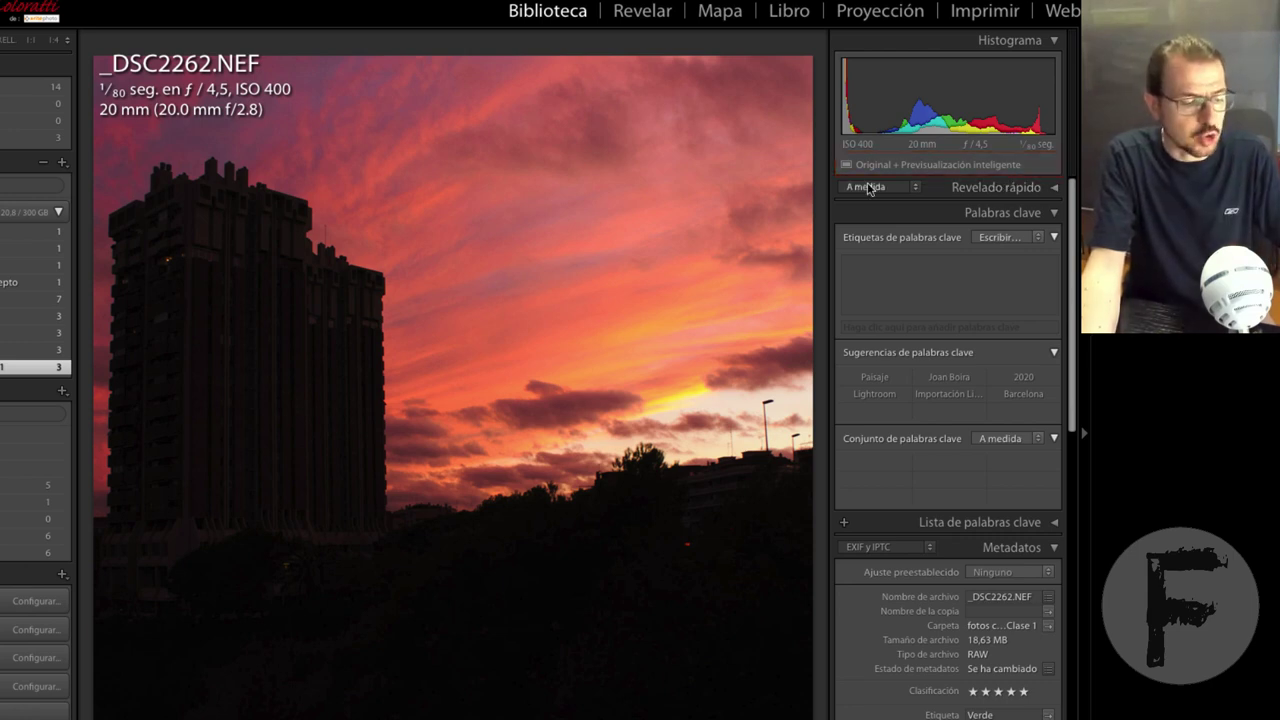
In Develop, inspect the sunset photo's building edge at 1:1, then fit it back
click(642, 11)
click(400, 300)
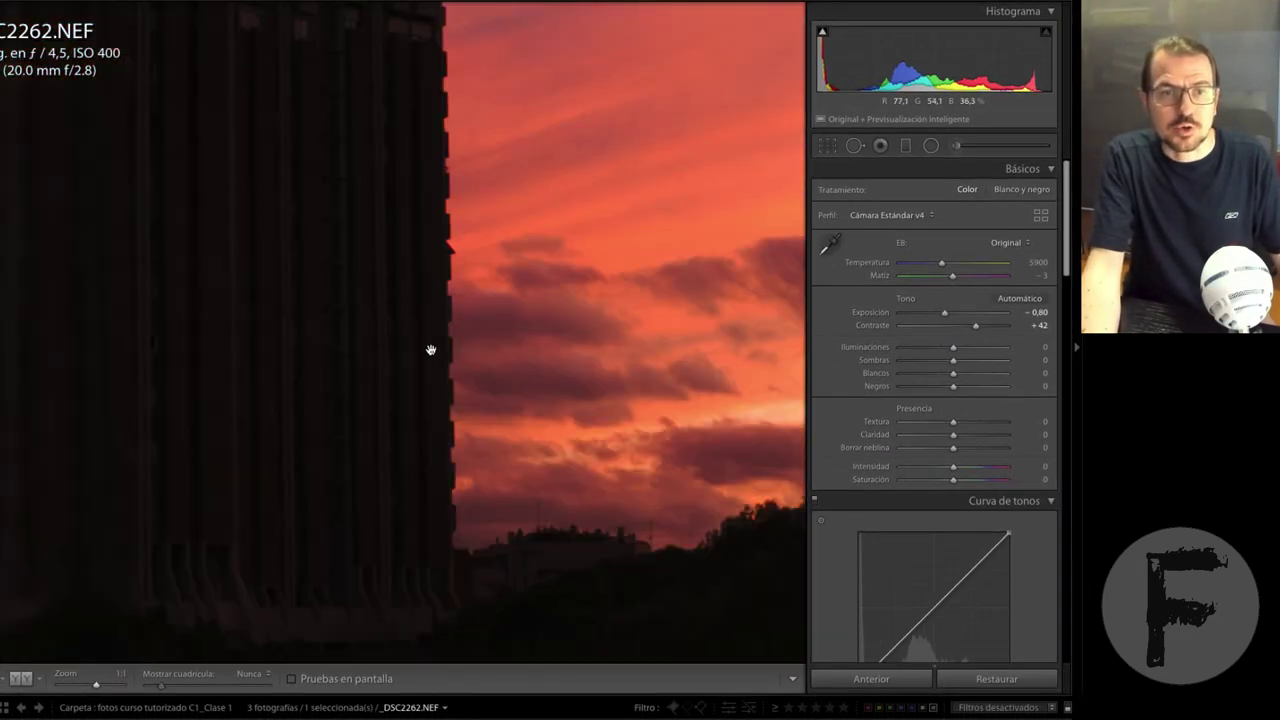
drag(507, 365, 597, 266)
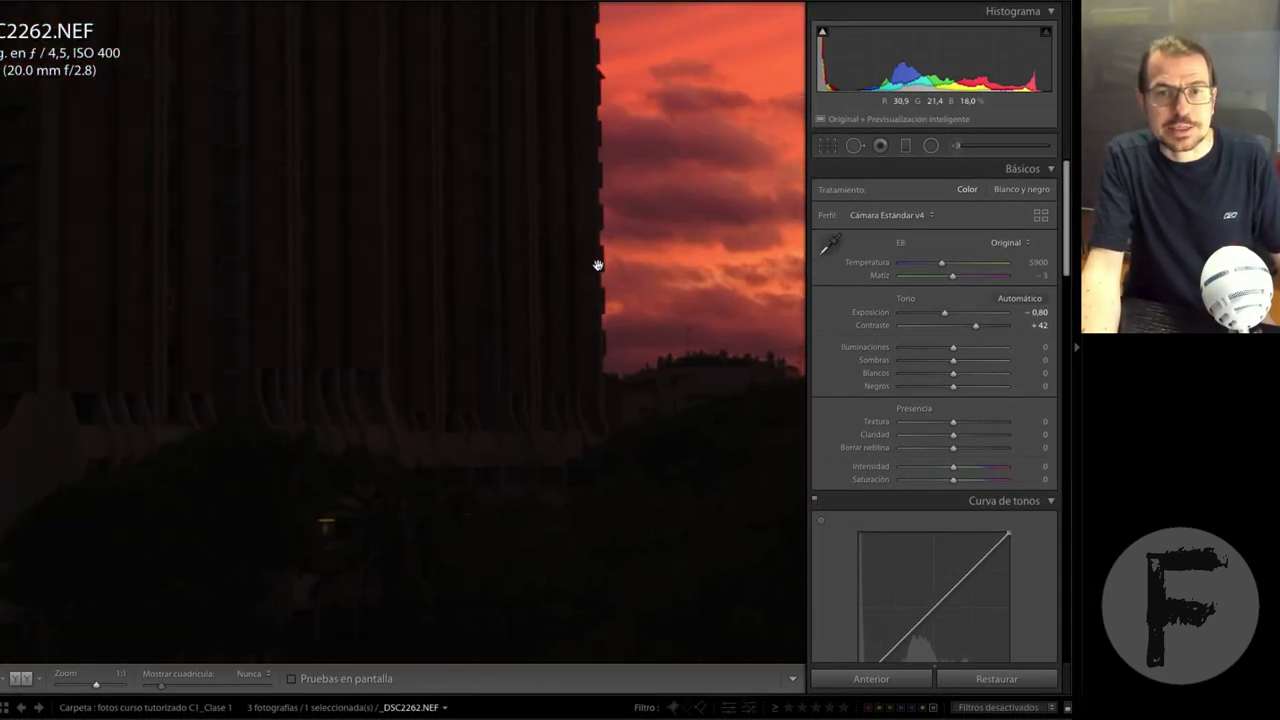
click(594, 269)
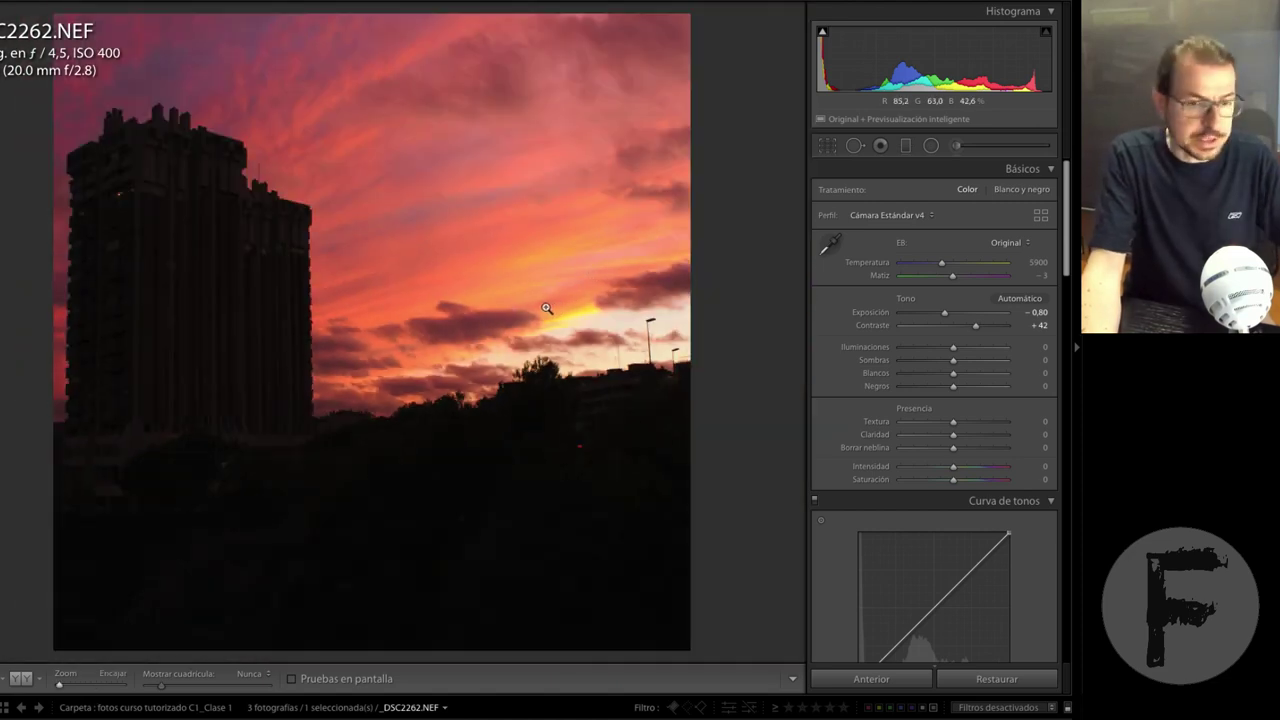
Step to the portrait, check its eyes and glasses at 1:1, fit it, and show the left panels
key(Right)
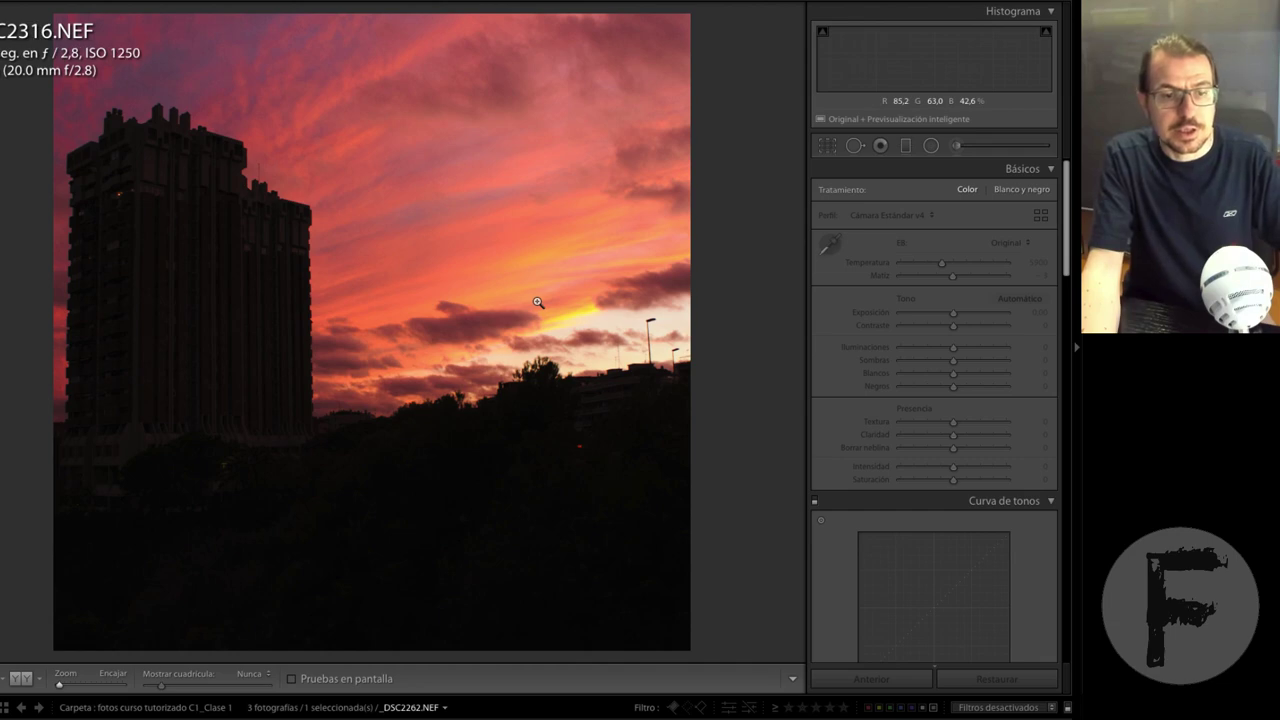
key(Right)
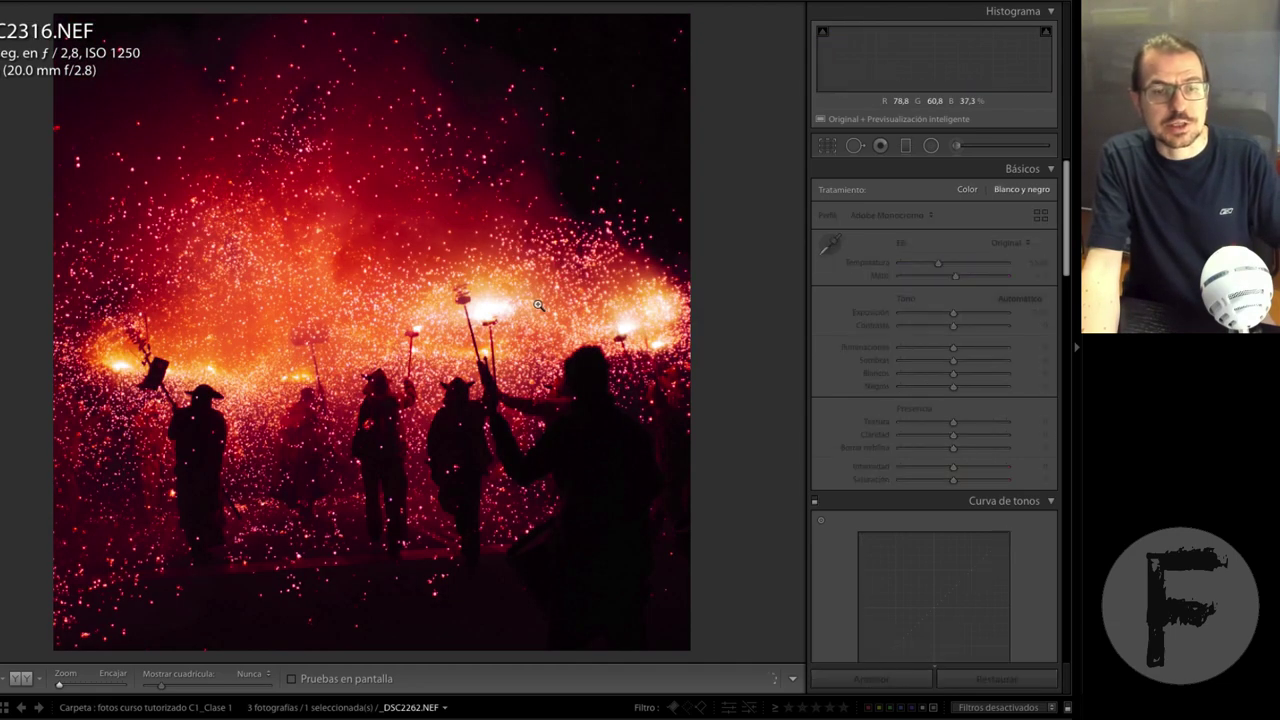
click(362, 339)
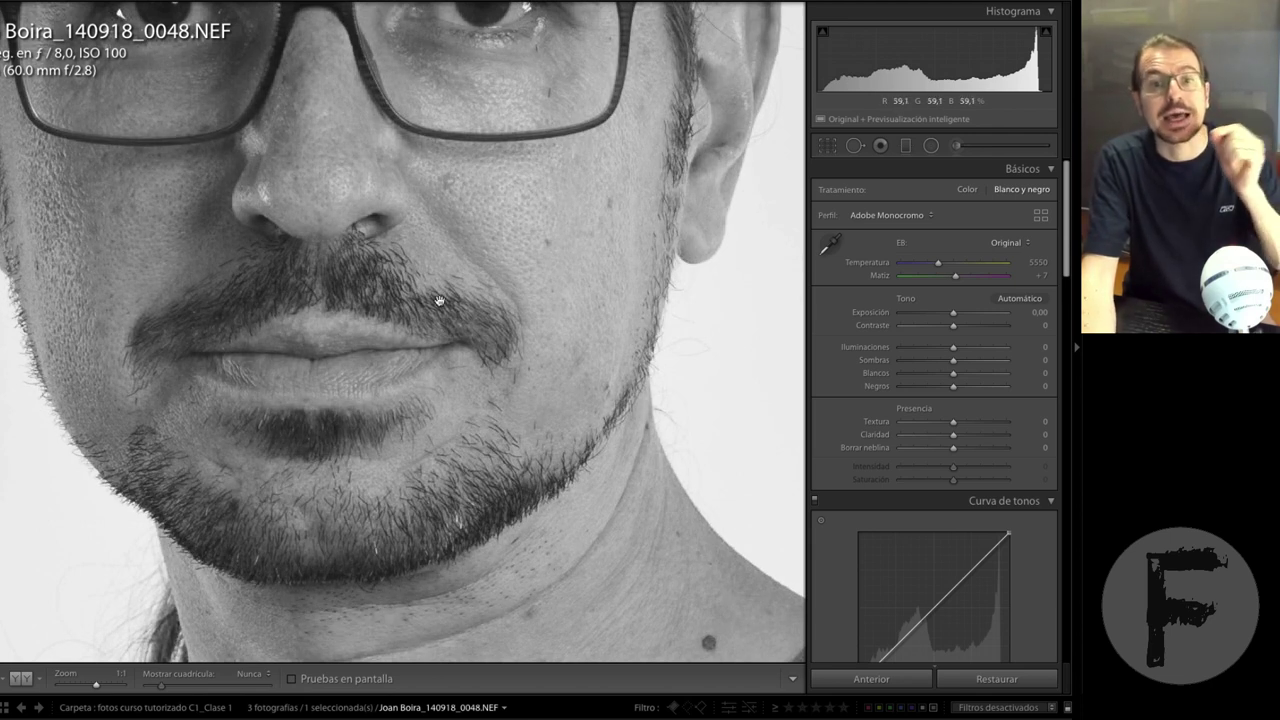
drag(441, 171, 448, 448)
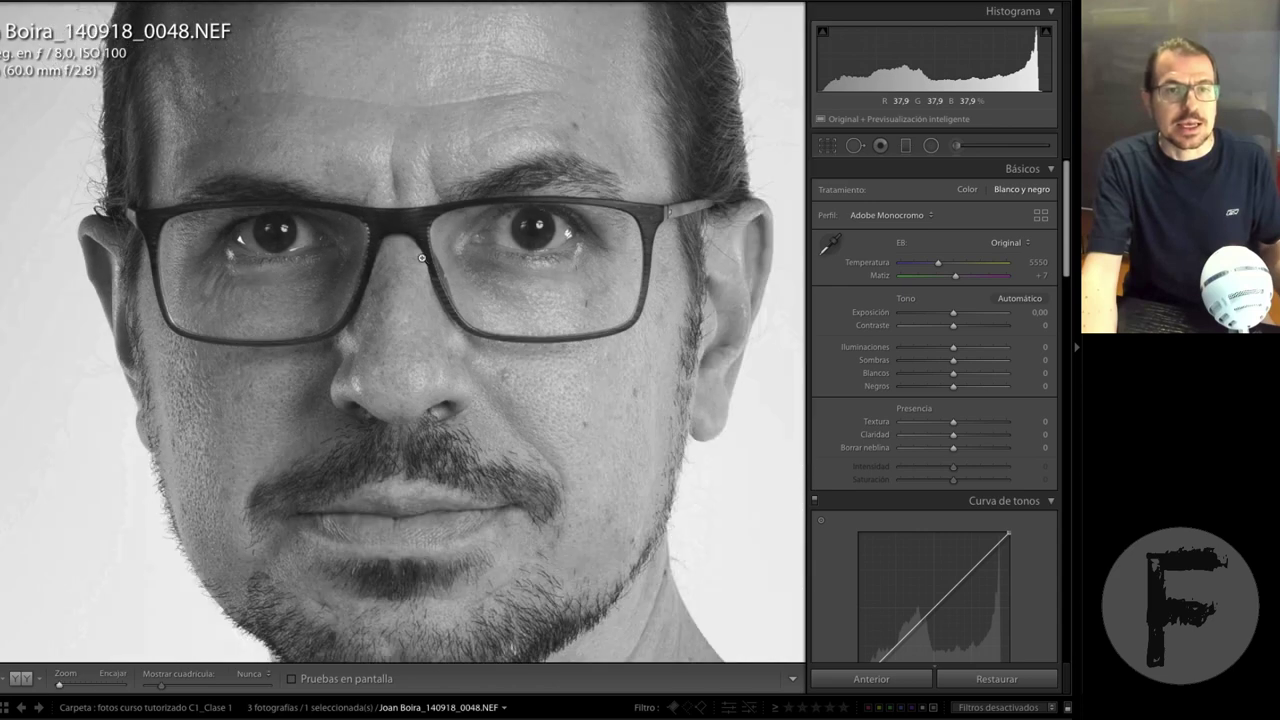
click(410, 257)
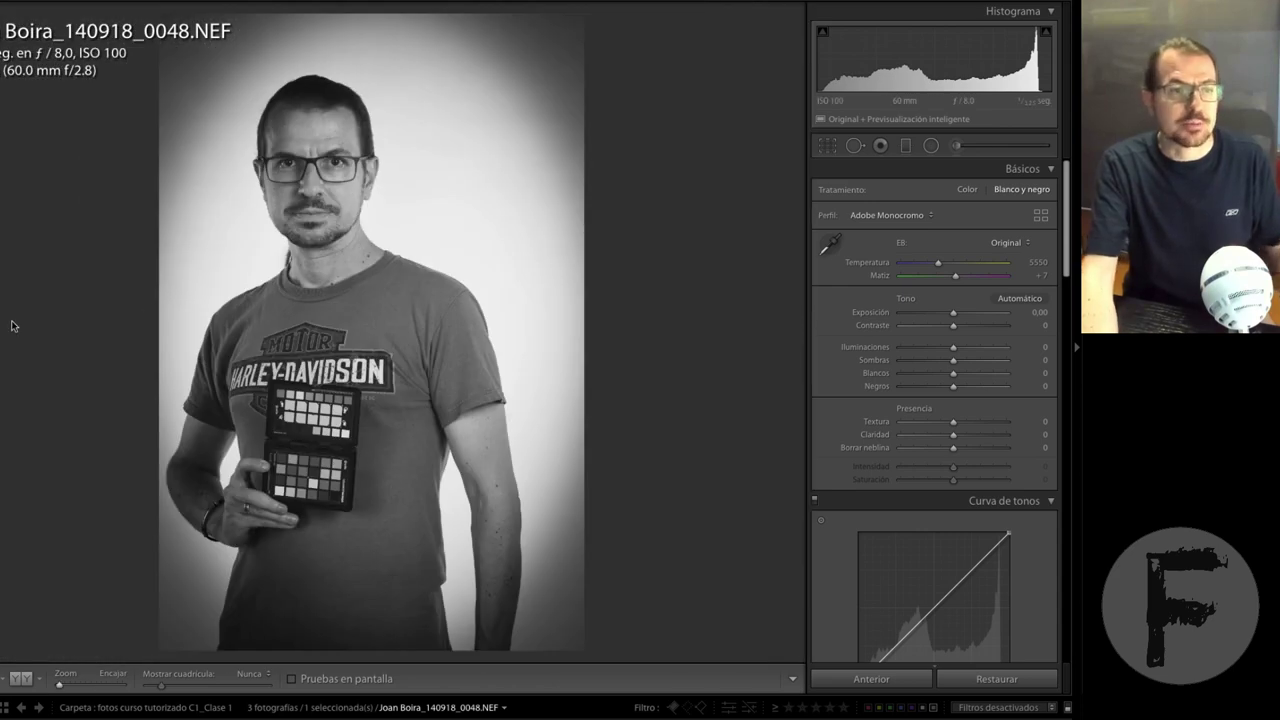
click(3, 360)
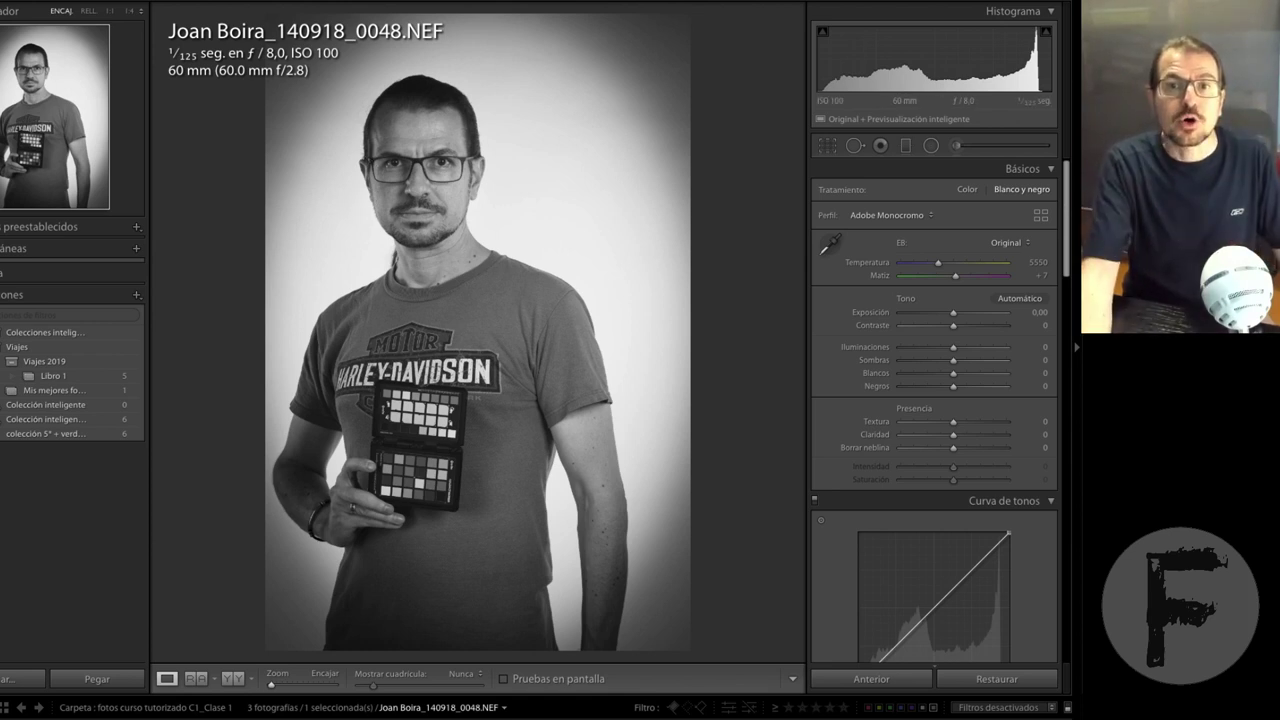
Return to the Library and bring up the course folder's context menu
key(e)
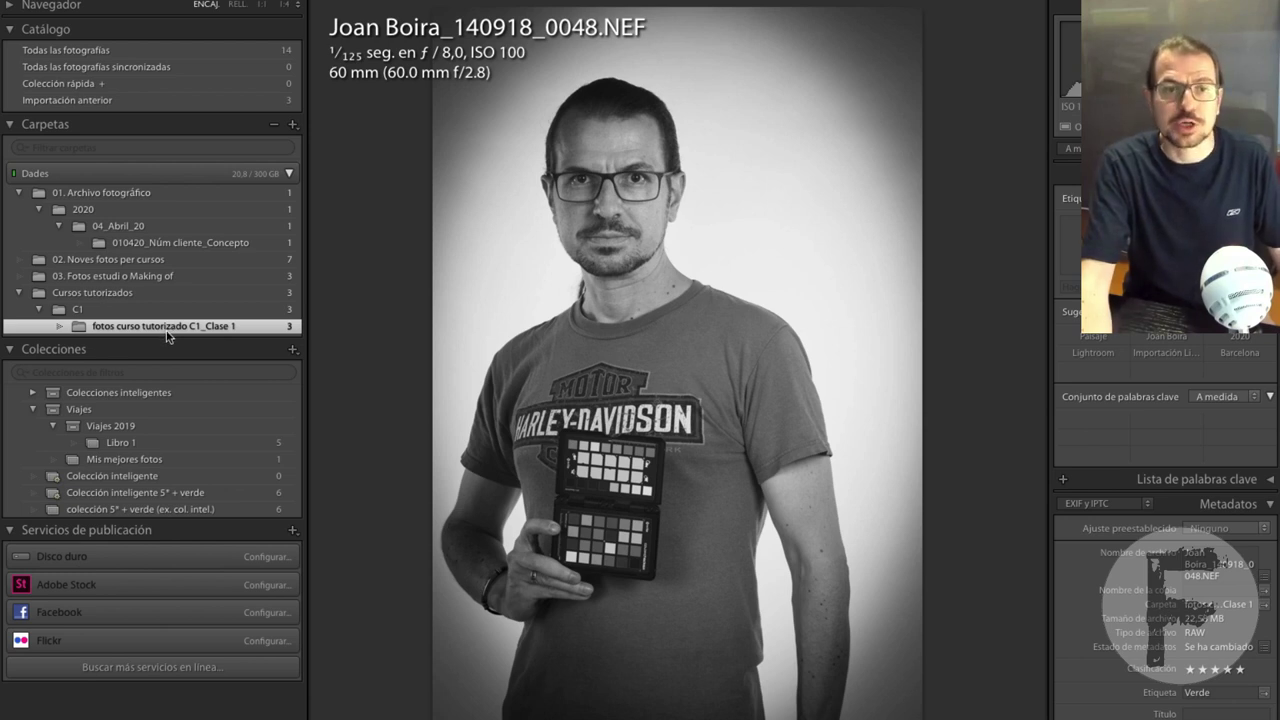
right_click(166, 331)
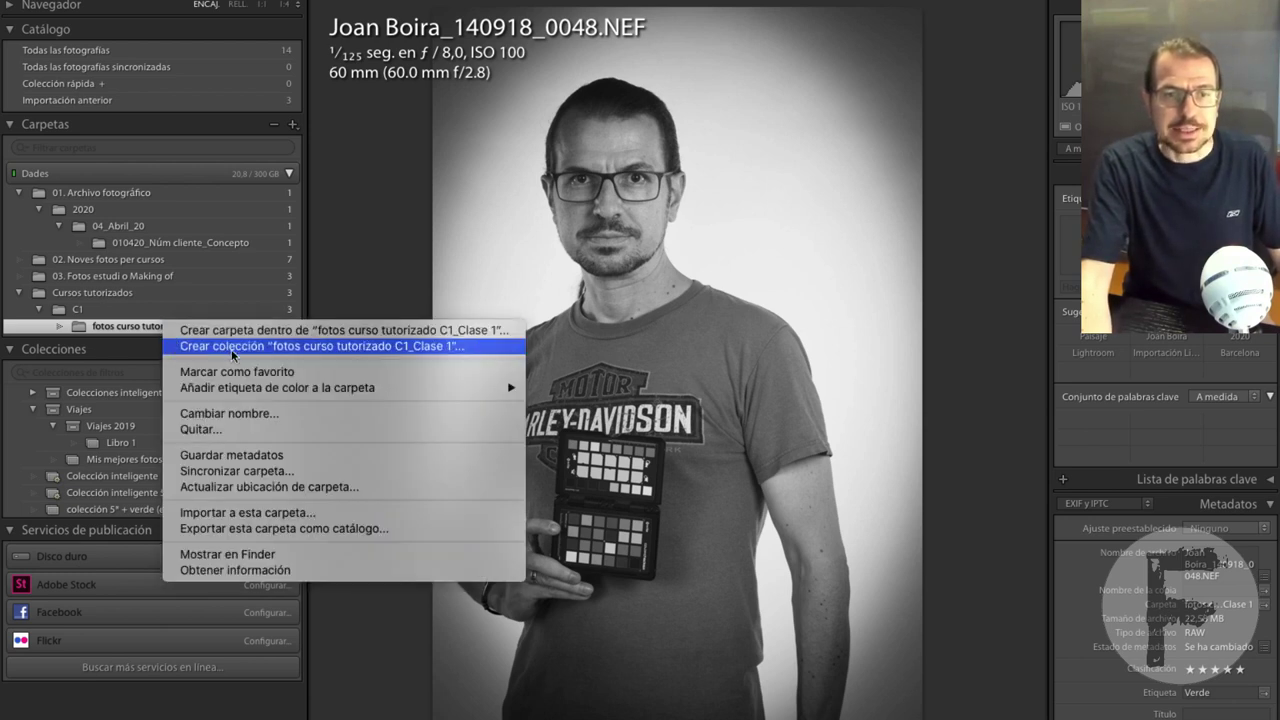
Reveal the course folder in Finder and rename it to 'fots curso tutorizado C1_Clase 1'
click(259, 555)
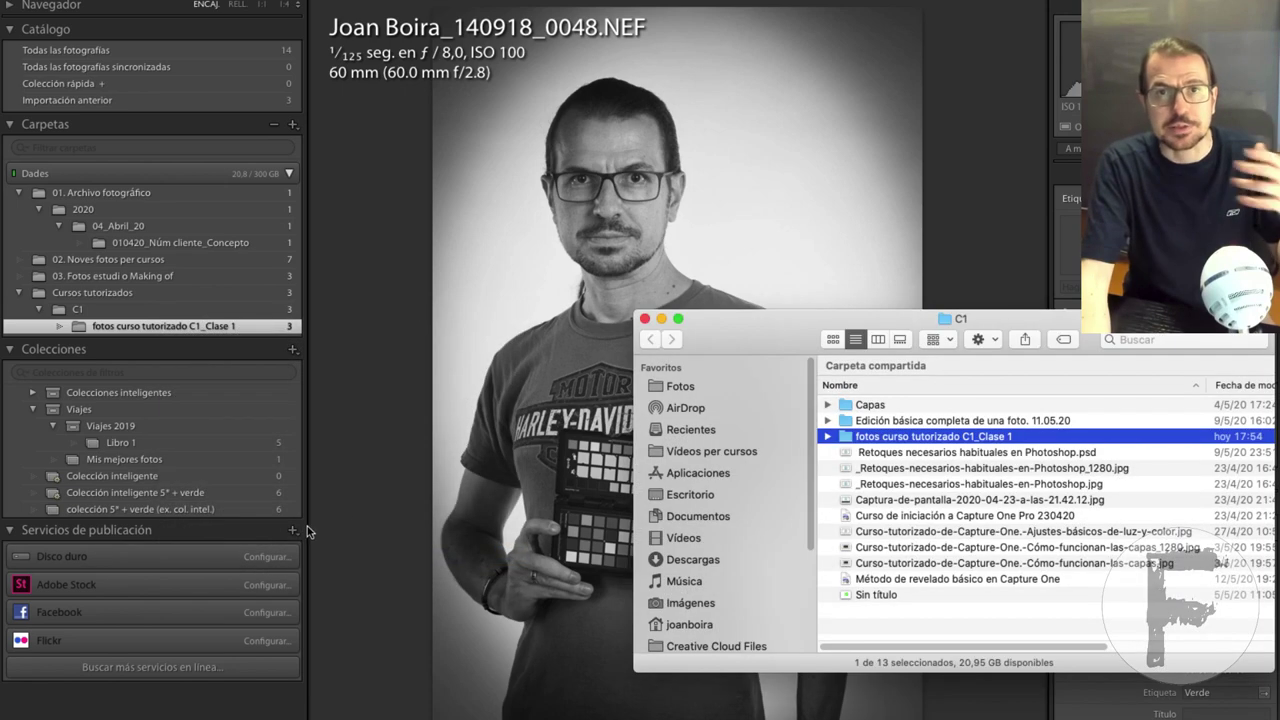
drag(797, 220, 510, 222)
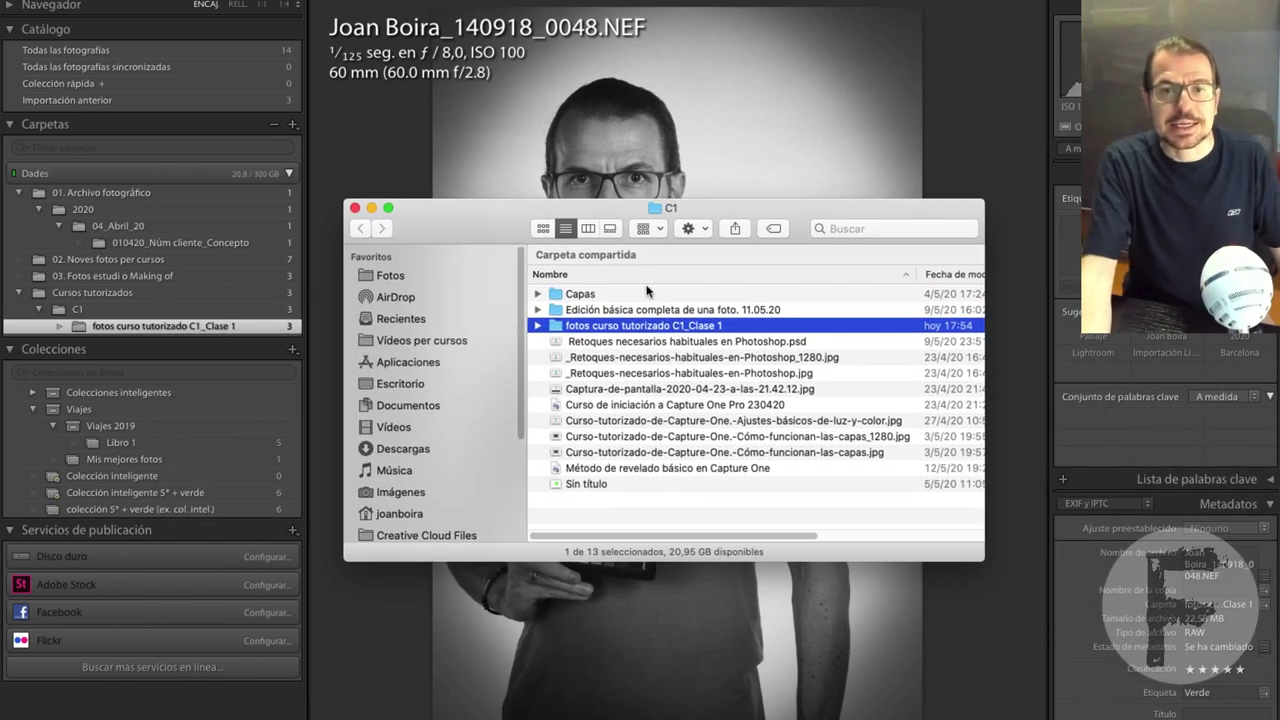
click(708, 326)
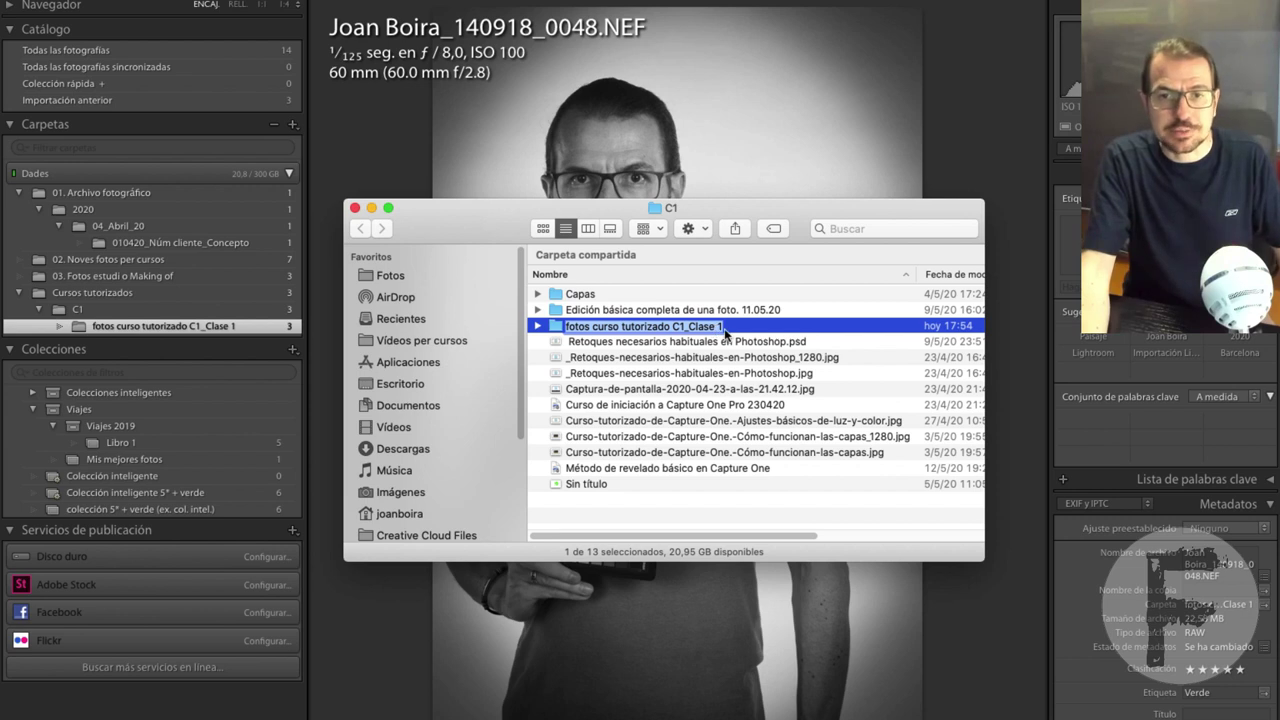
key(Return)
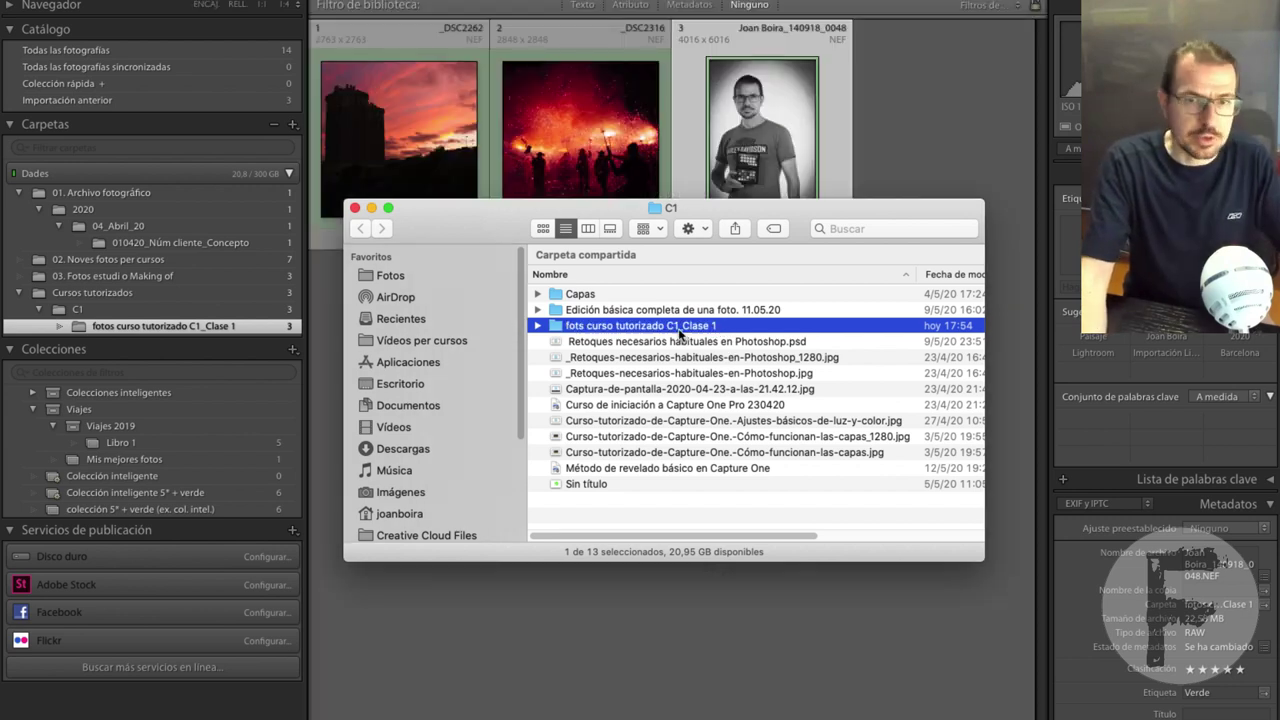
click(568, 618)
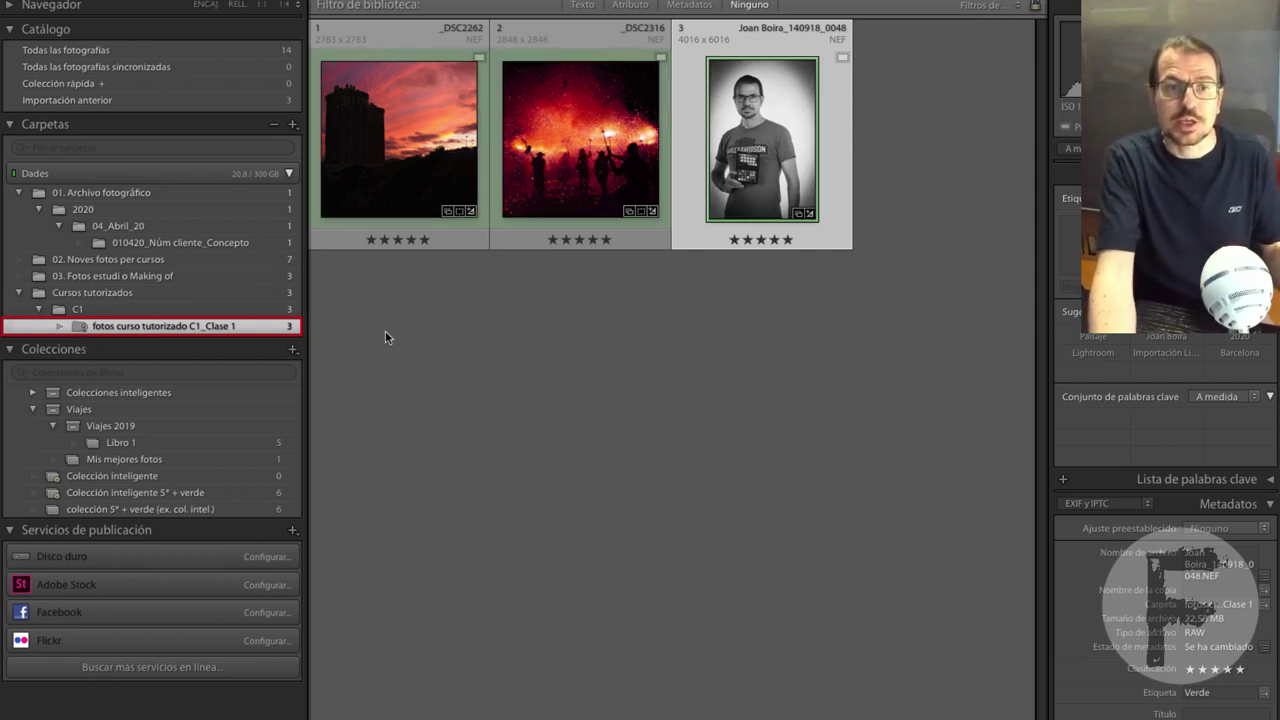
Reselect the course folder, dismiss the portrait's missing-original notice, and select the portrait
click(200, 309)
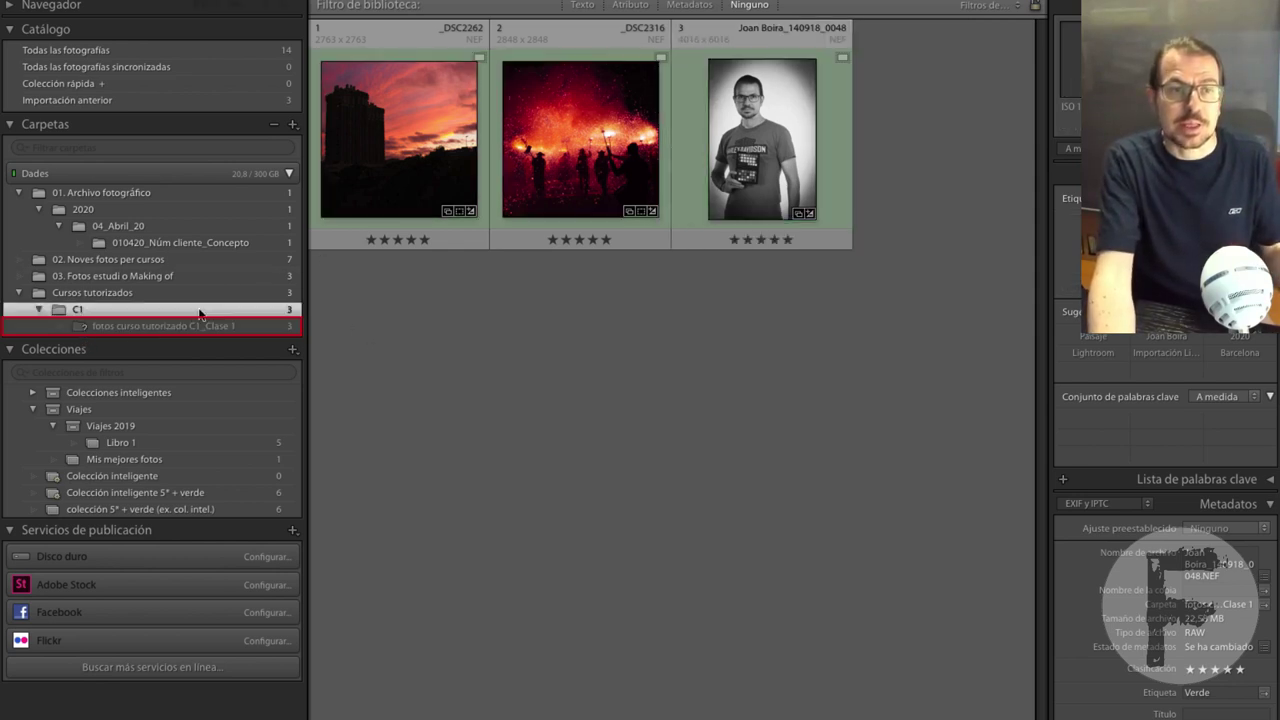
click(118, 326)
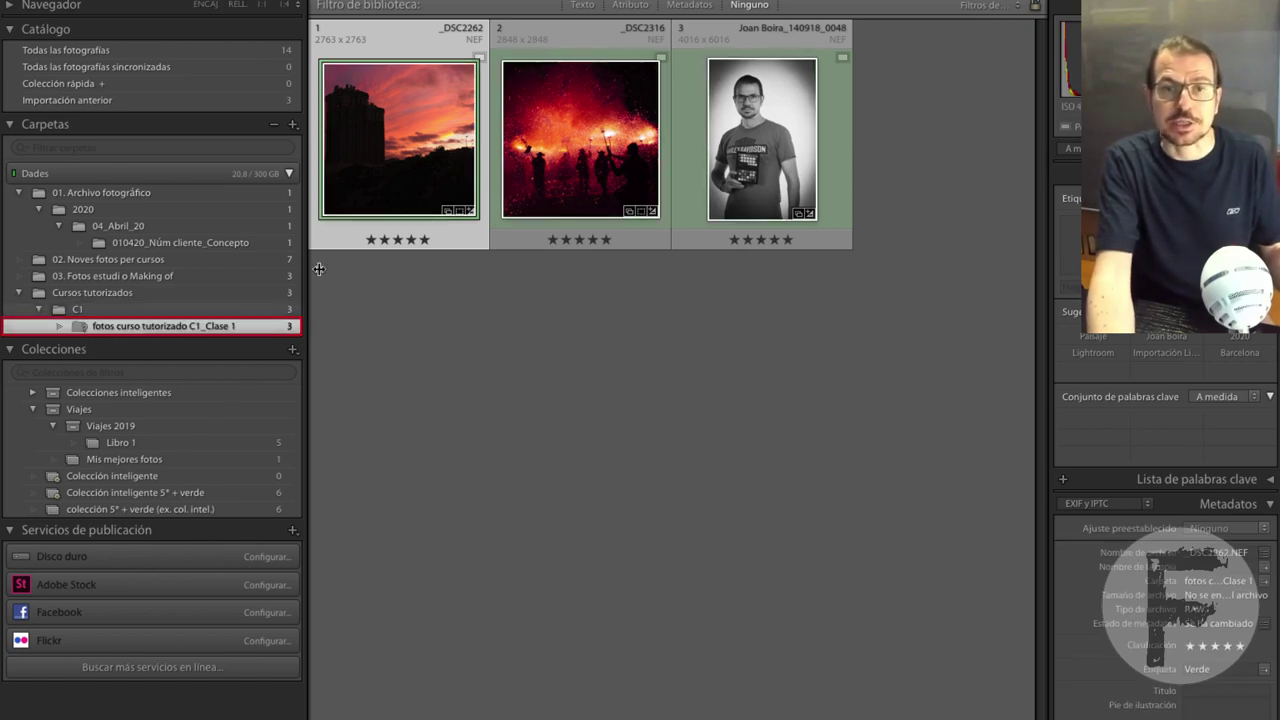
click(843, 60)
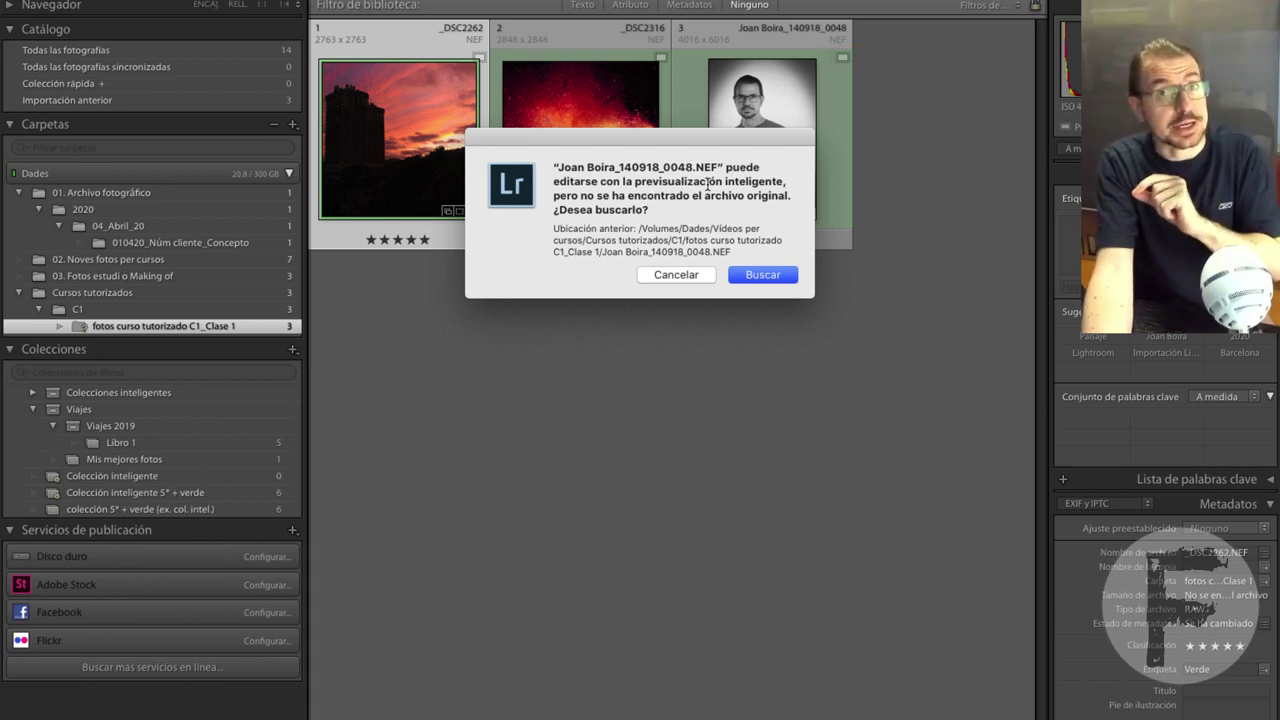
click(674, 275)
click(769, 140)
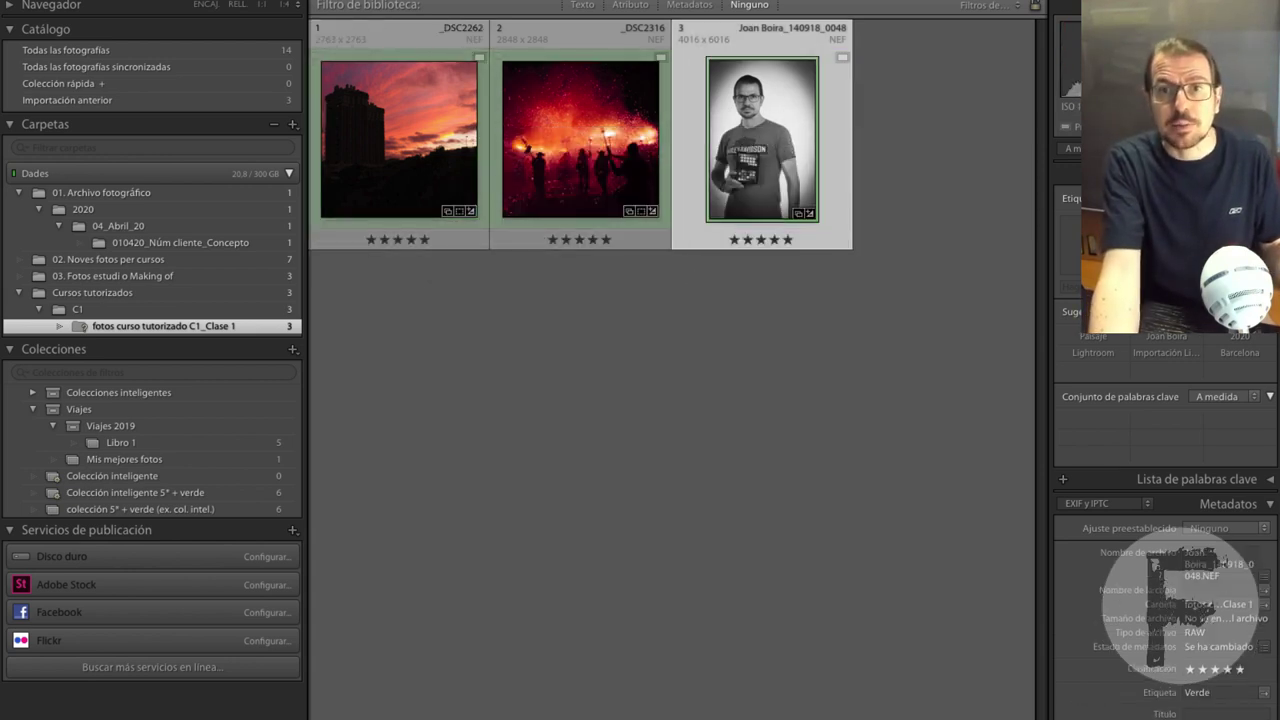
Zoom the portrait to 1:1 in Develop and raise its exposure to +0.15
key(d)
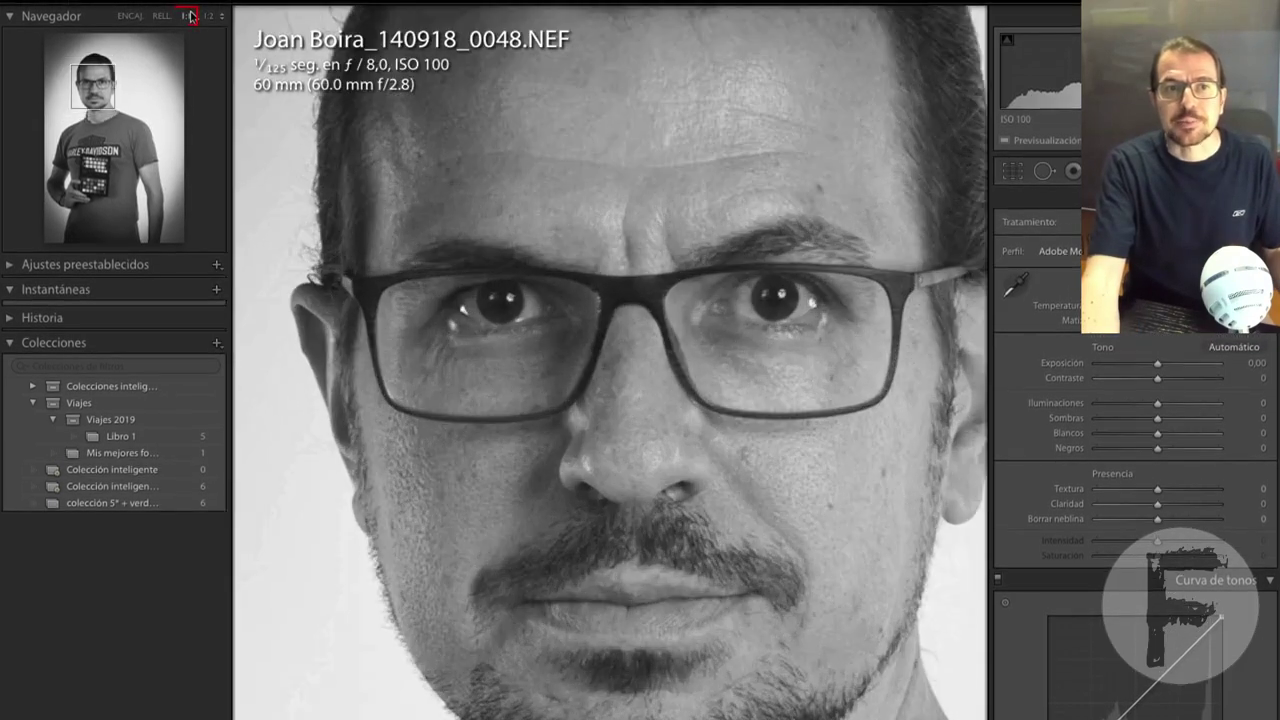
click(190, 16)
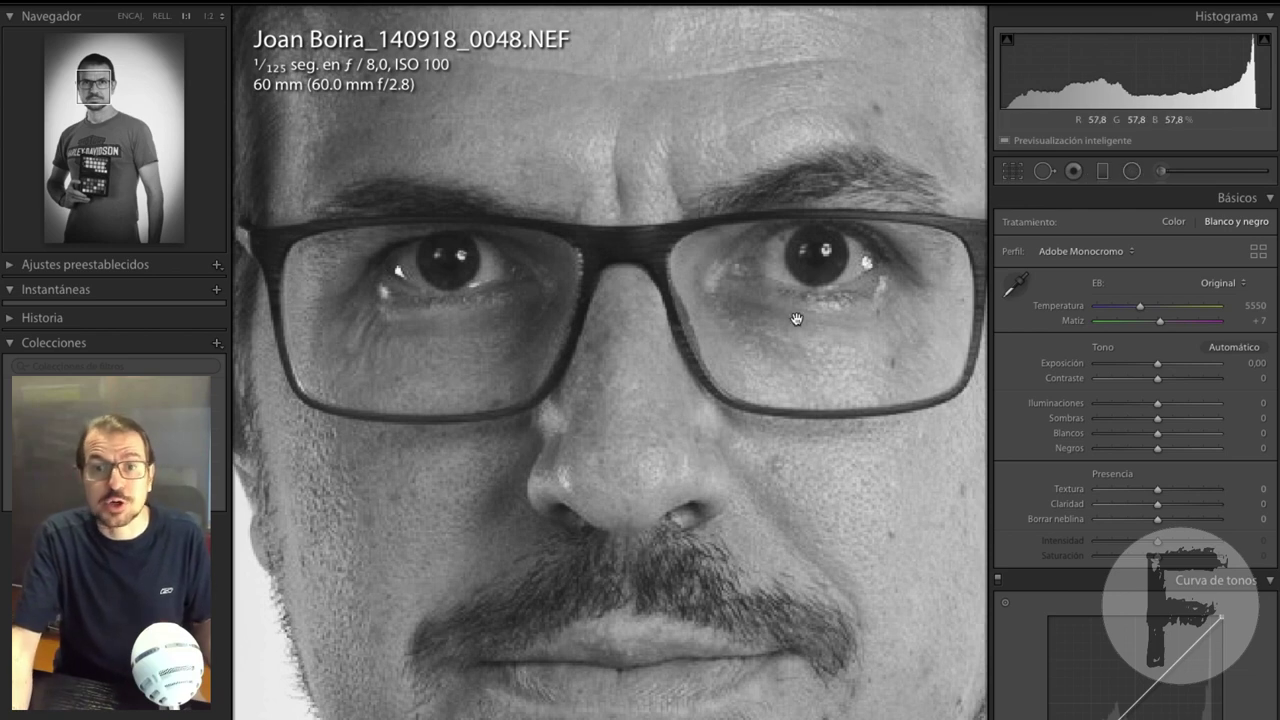
drag(1157, 363, 1159, 363)
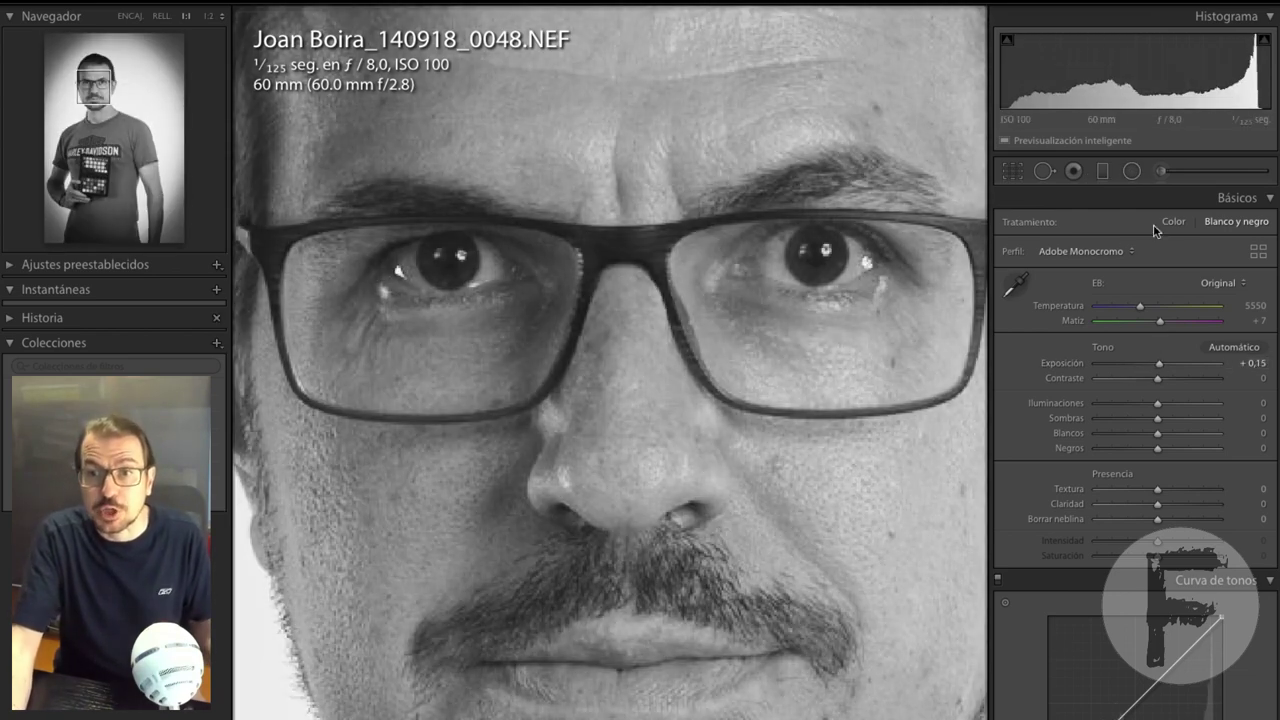
Paint an Adjustment Brush mask over both eyes, checking coverage with the mask overlay
click(1160, 172)
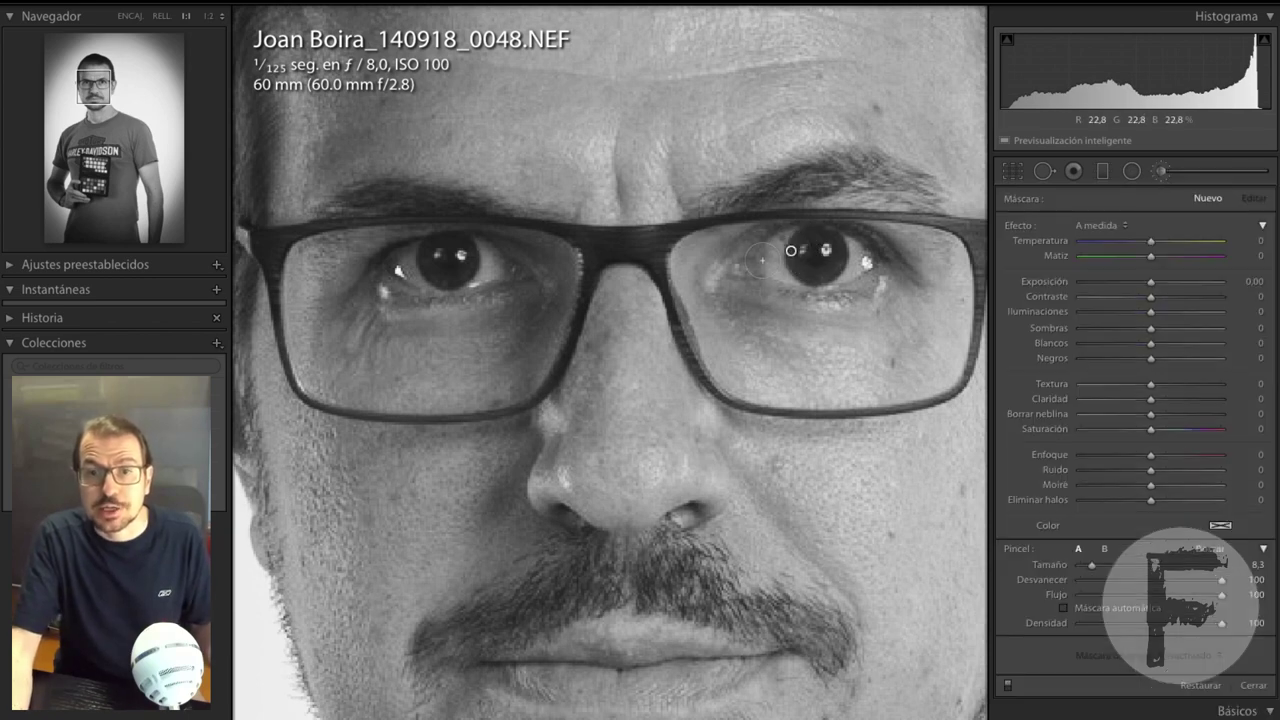
drag(806, 267, 800, 254)
key(o)
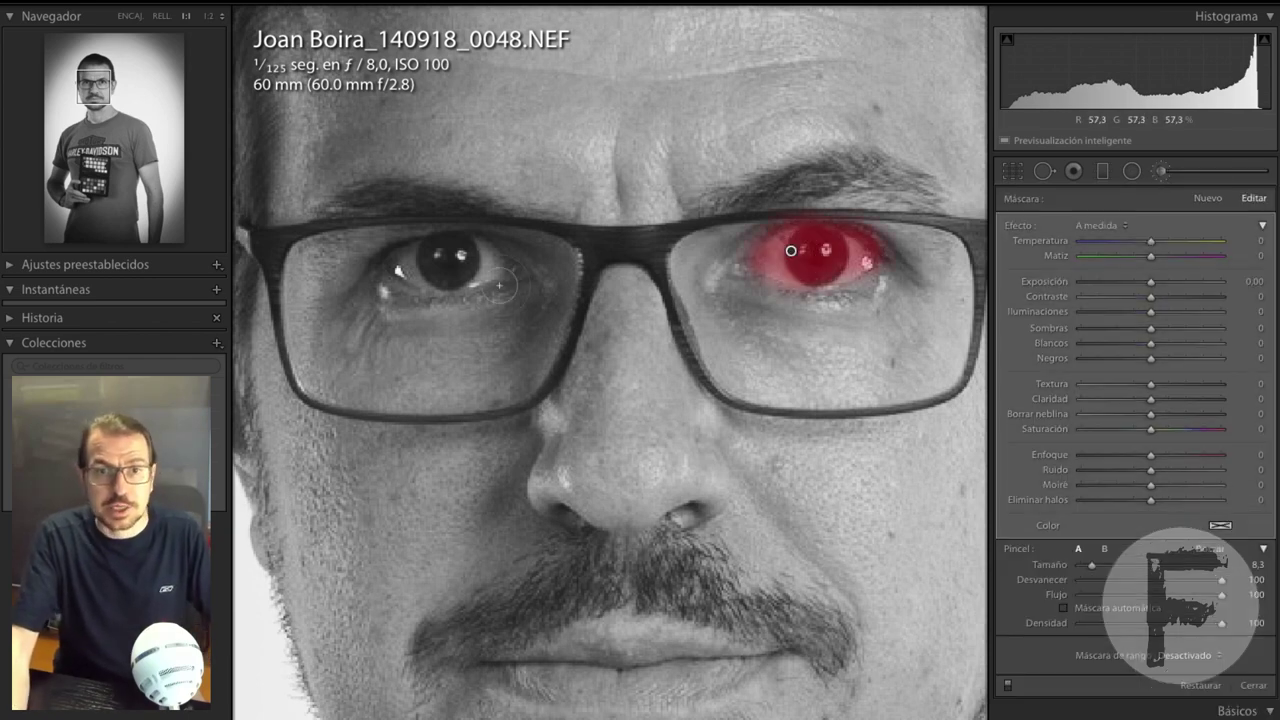
drag(400, 262, 489, 260)
key(o)
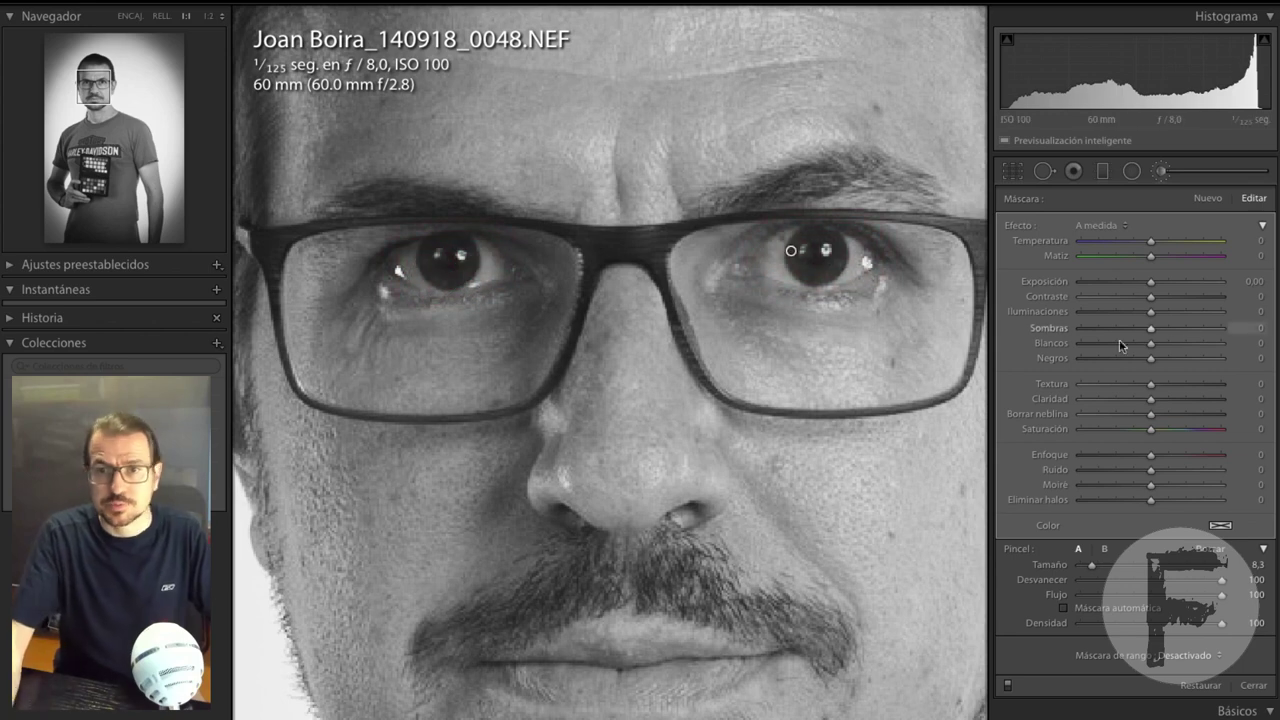
Set the eye mask to shadows +37, highlights -25, whites -19 and exposure -0.29
drag(1152, 328, 1181, 333)
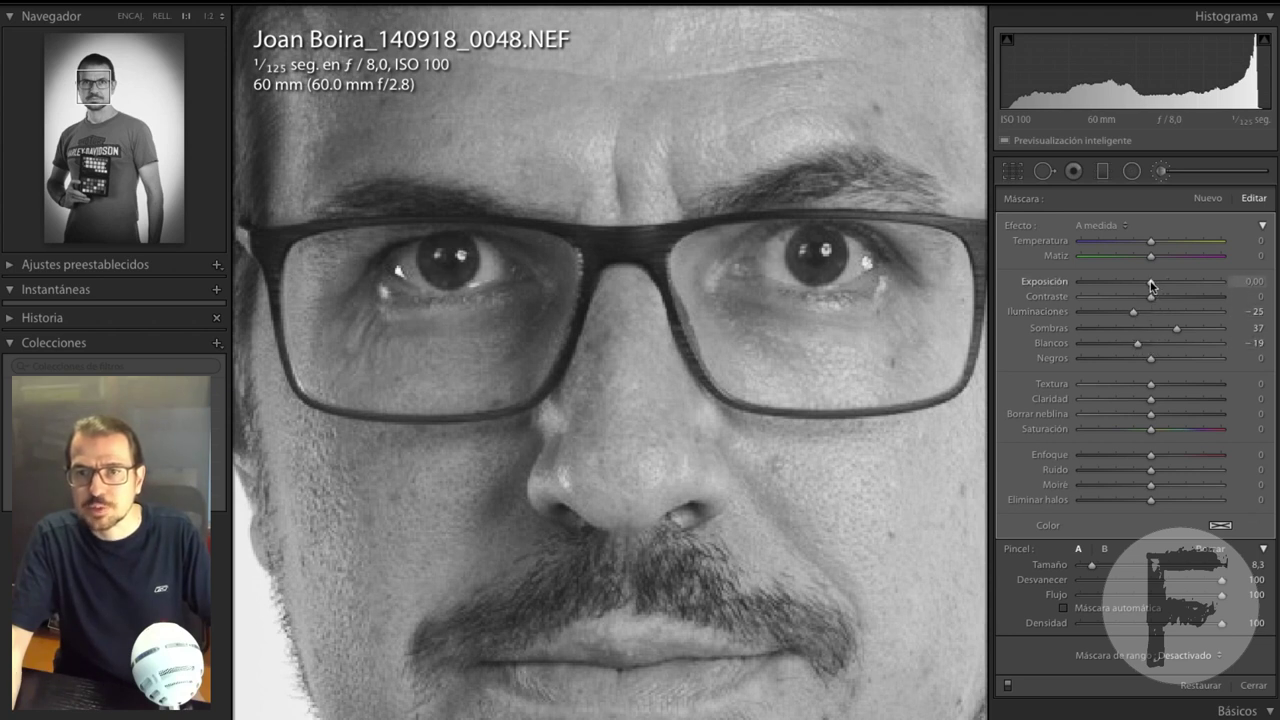
drag(1152, 285, 1145, 284)
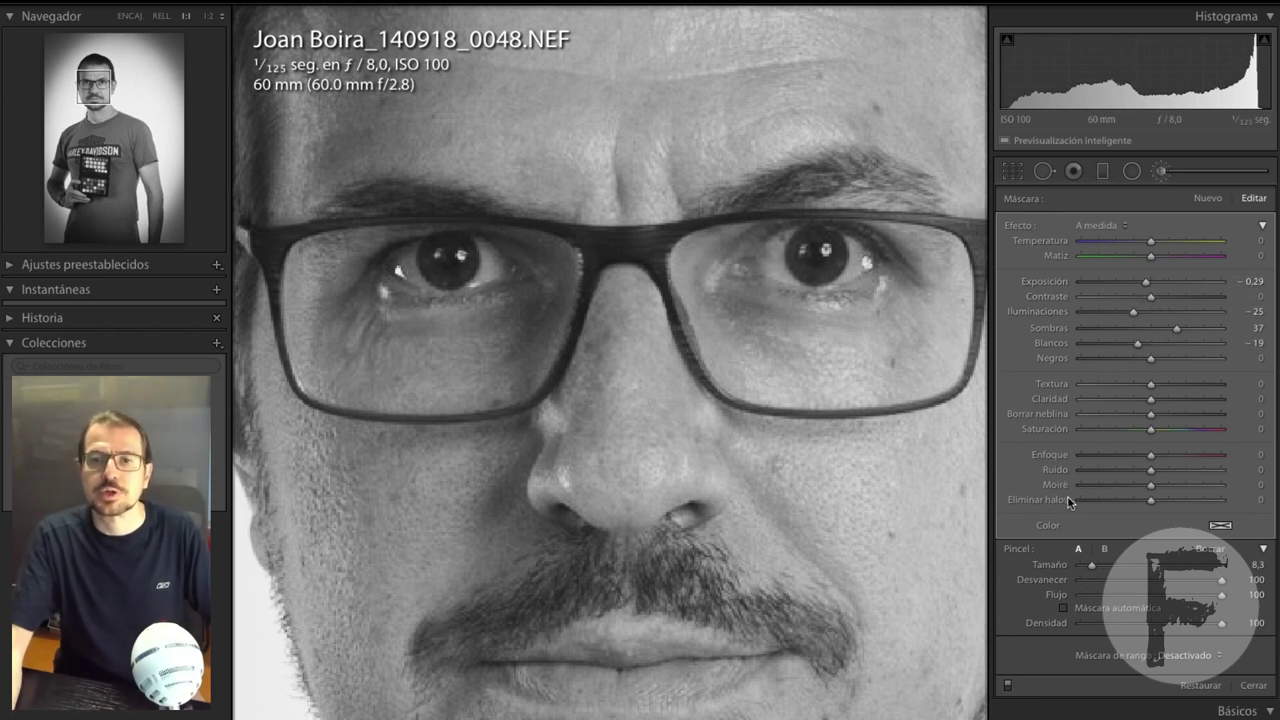
key(z)
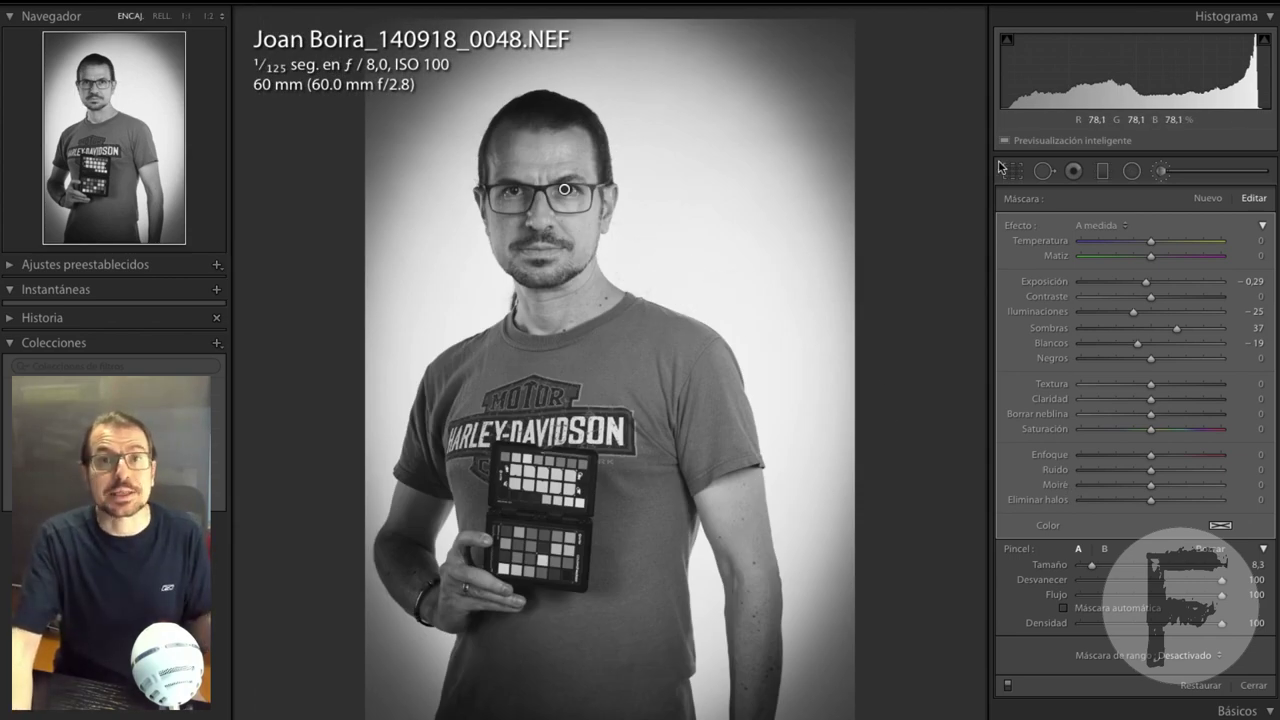
Finish the brush and reset the vignette Amount to remove the dark edges
key(k)
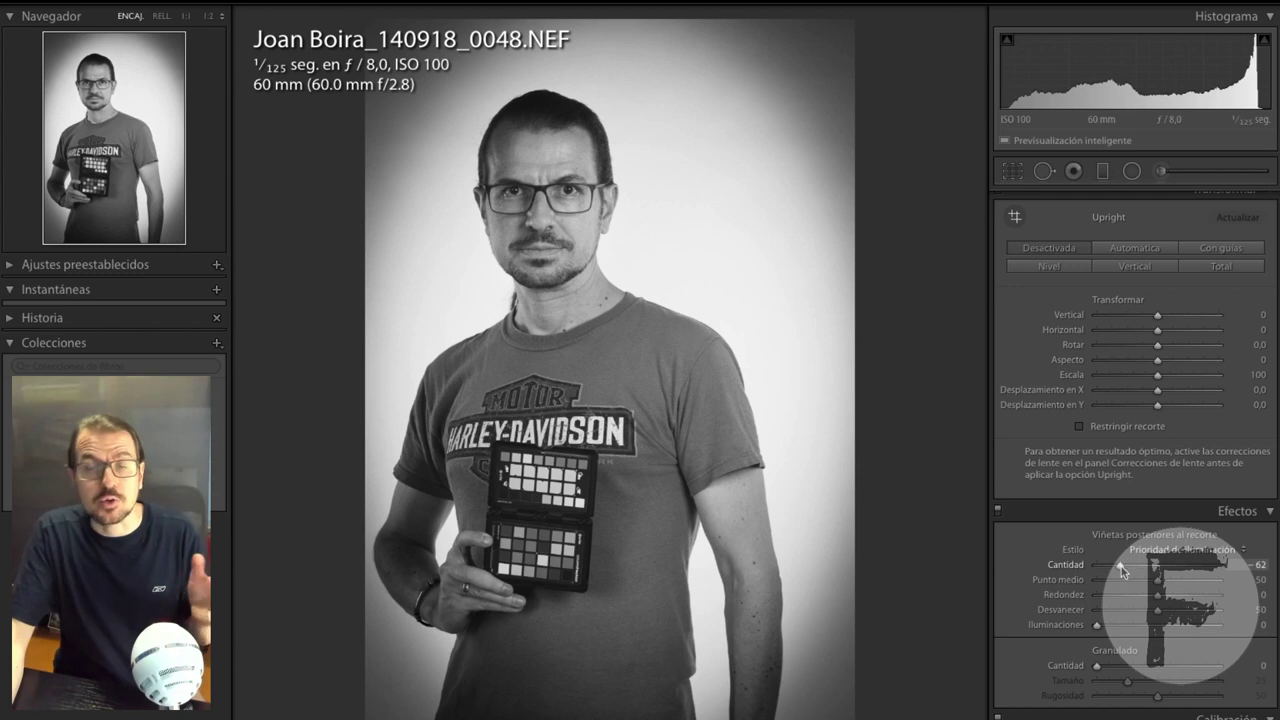
double_click(1121, 569)
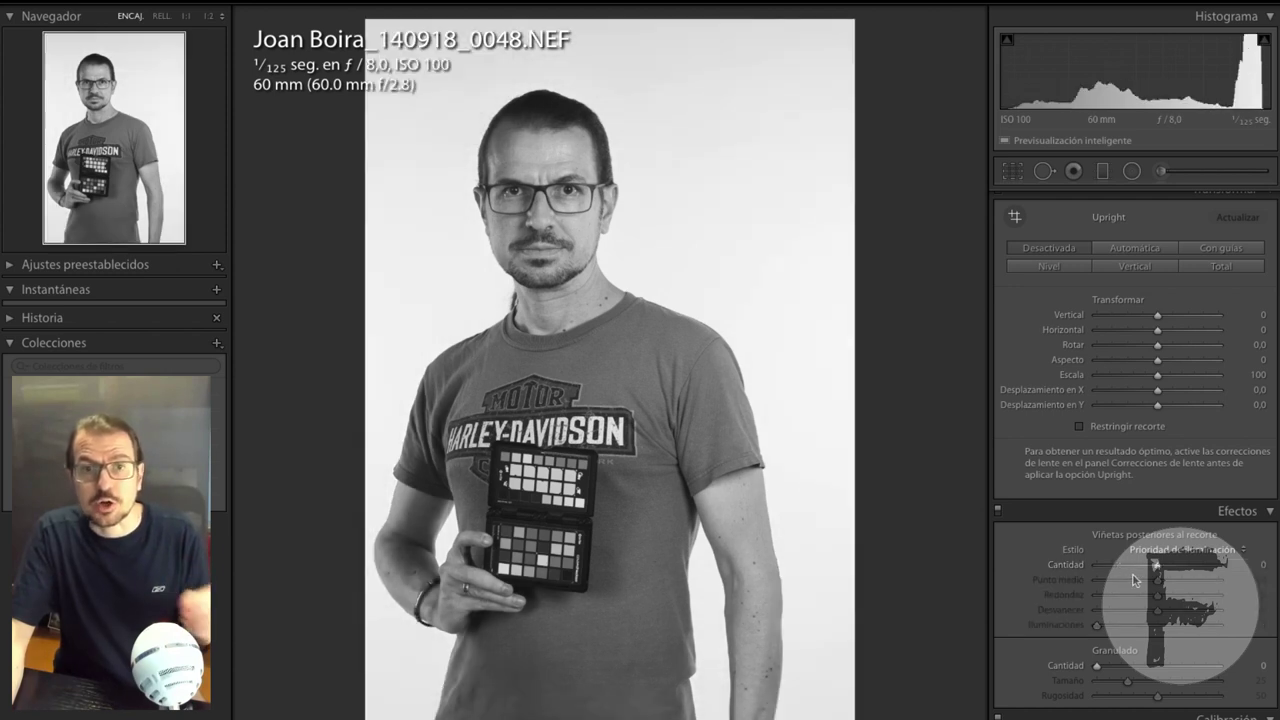
scroll(1145, 450, up, 5)
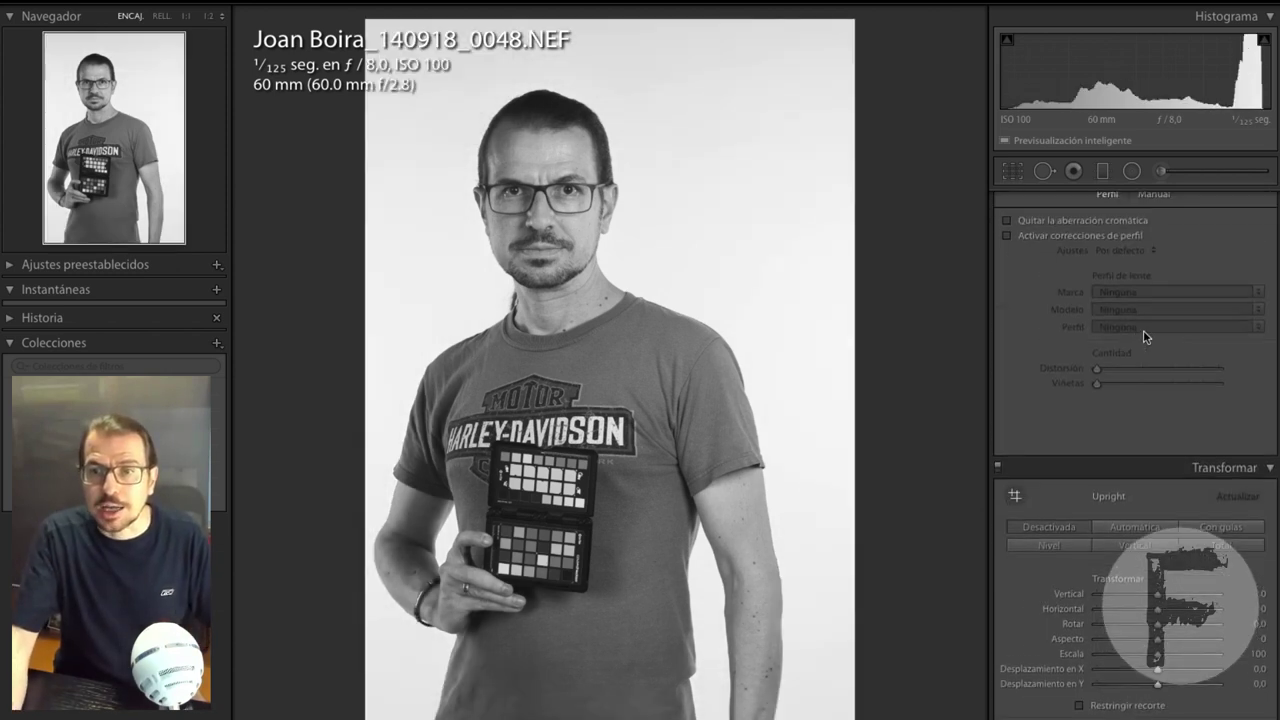
scroll(1160, 404, up, 2)
scroll(1162, 405, up, 3)
scroll(1165, 408, up, 3)
scroll(1165, 408, up, 3)
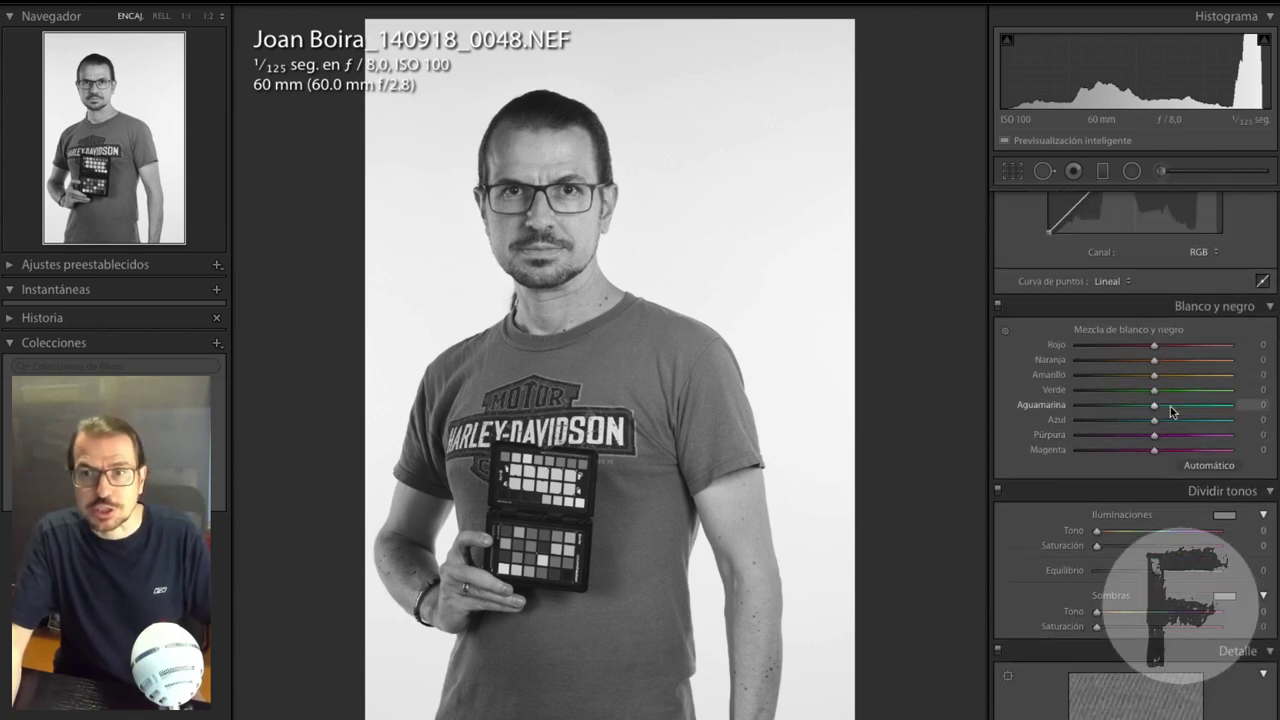
scroll(1162, 390, up, 3)
Shape the Tone Curve into an S-curve with a darker shadow point and raised upper point
drag(1122, 446, 1128, 460)
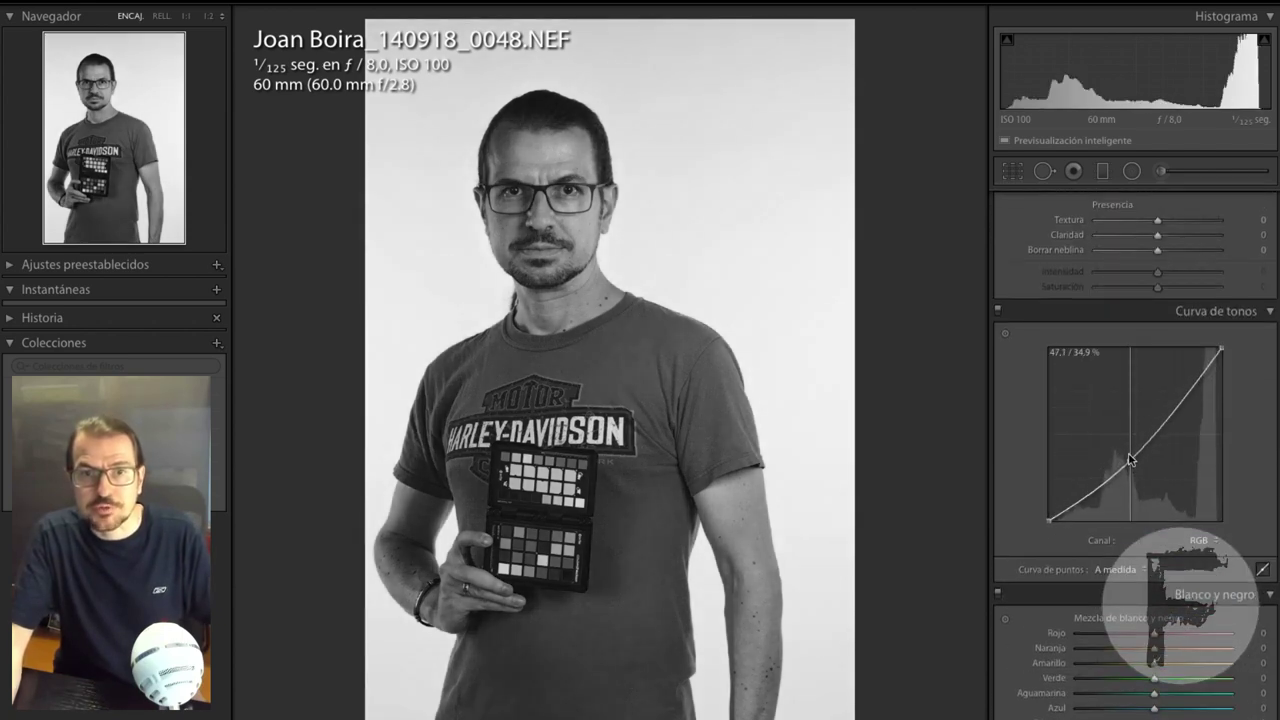
click(1185, 389)
drag(1185, 389, 1179, 385)
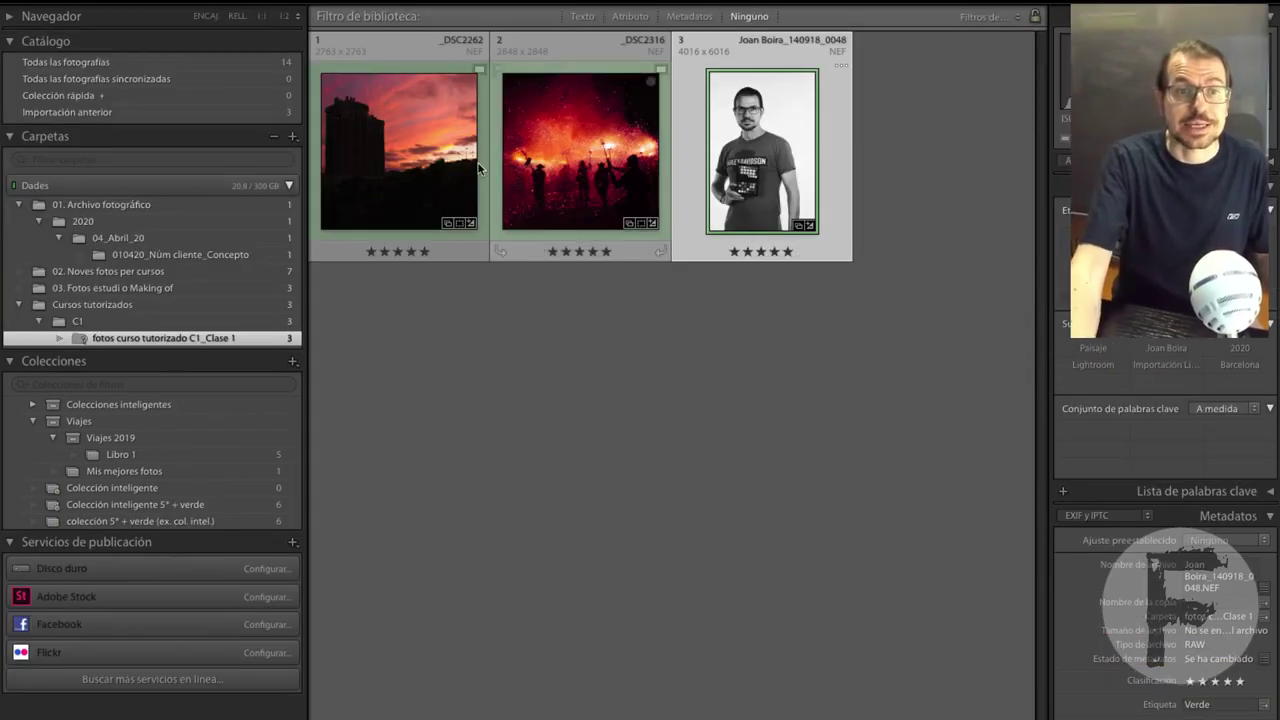
Locate the missing 'fotos curso tutorizado C1_Clase 1' folder with Find Missing Folder
click(117, 341)
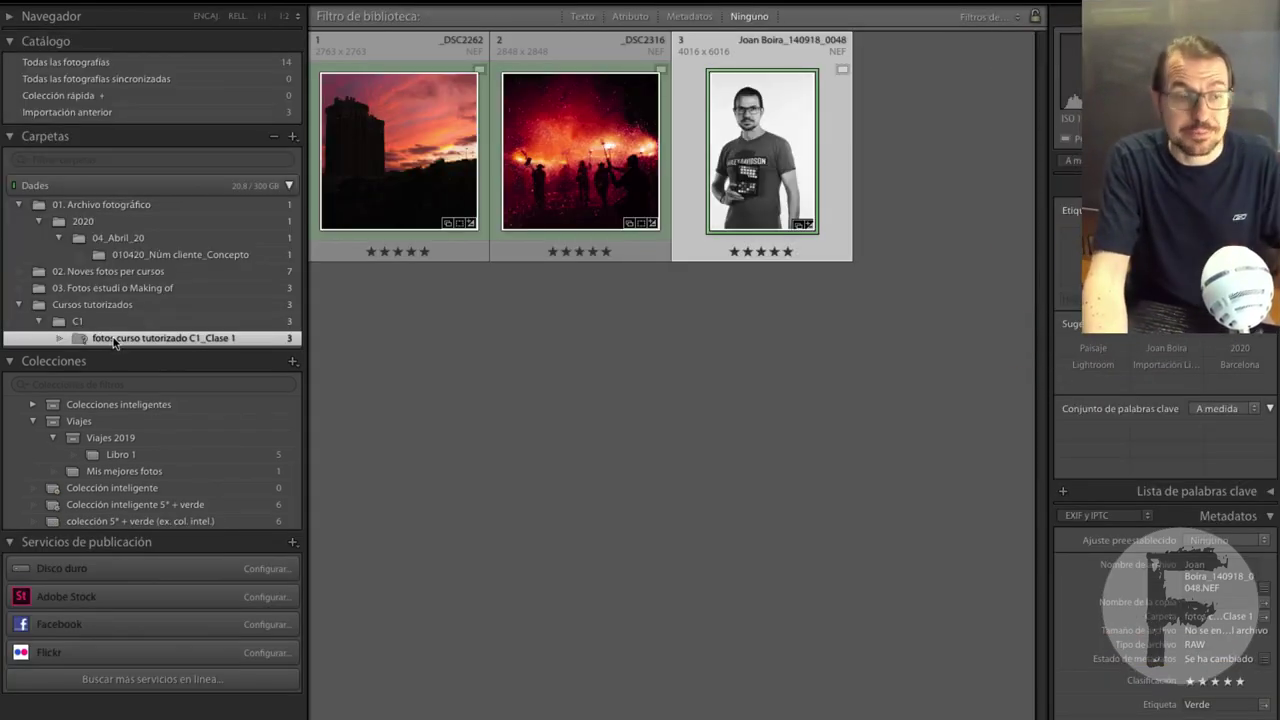
right_click(117, 343)
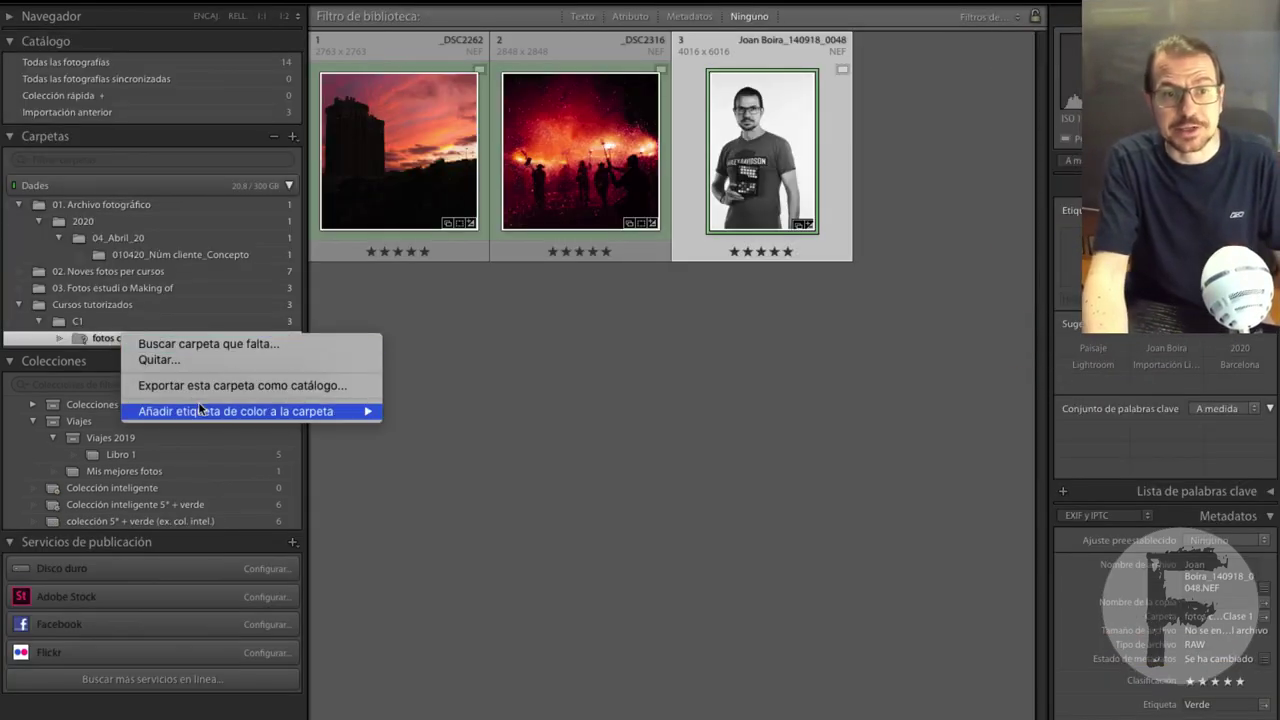
click(218, 346)
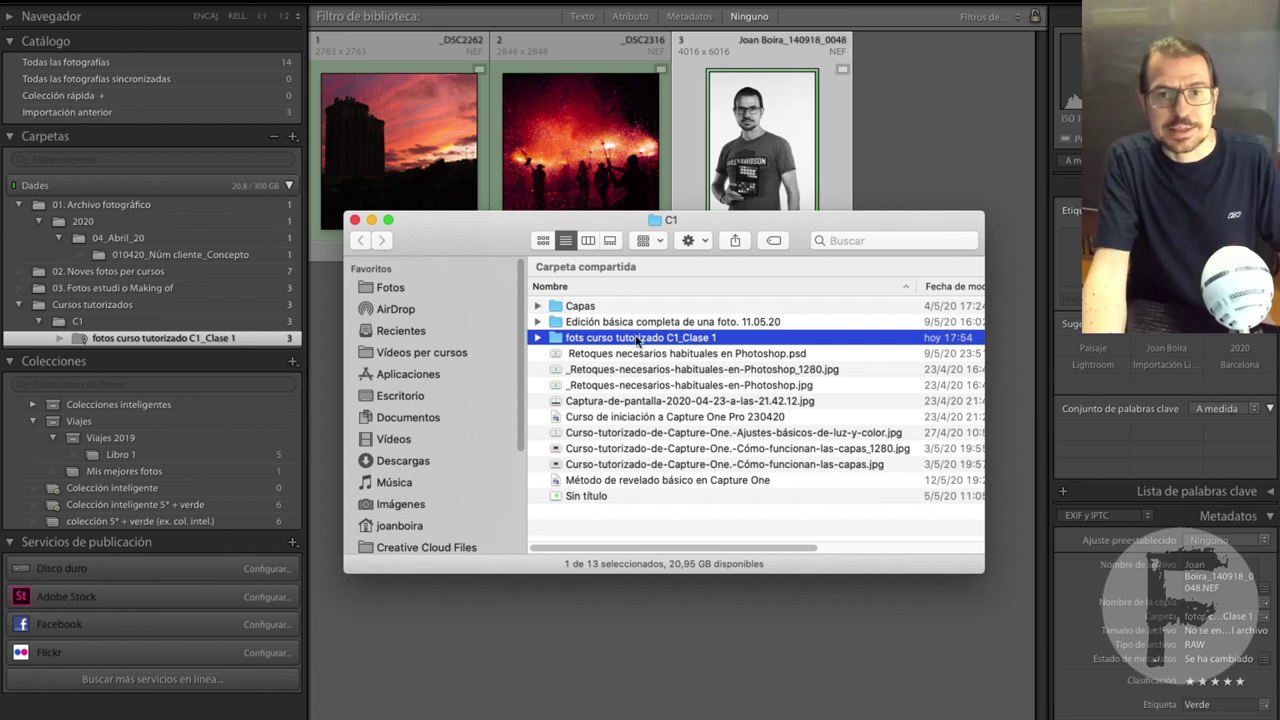
Correct the folder name to 'fotos curso tutorizado C1_Clase 1' and reopen the portrait in Develop
click(579, 343)
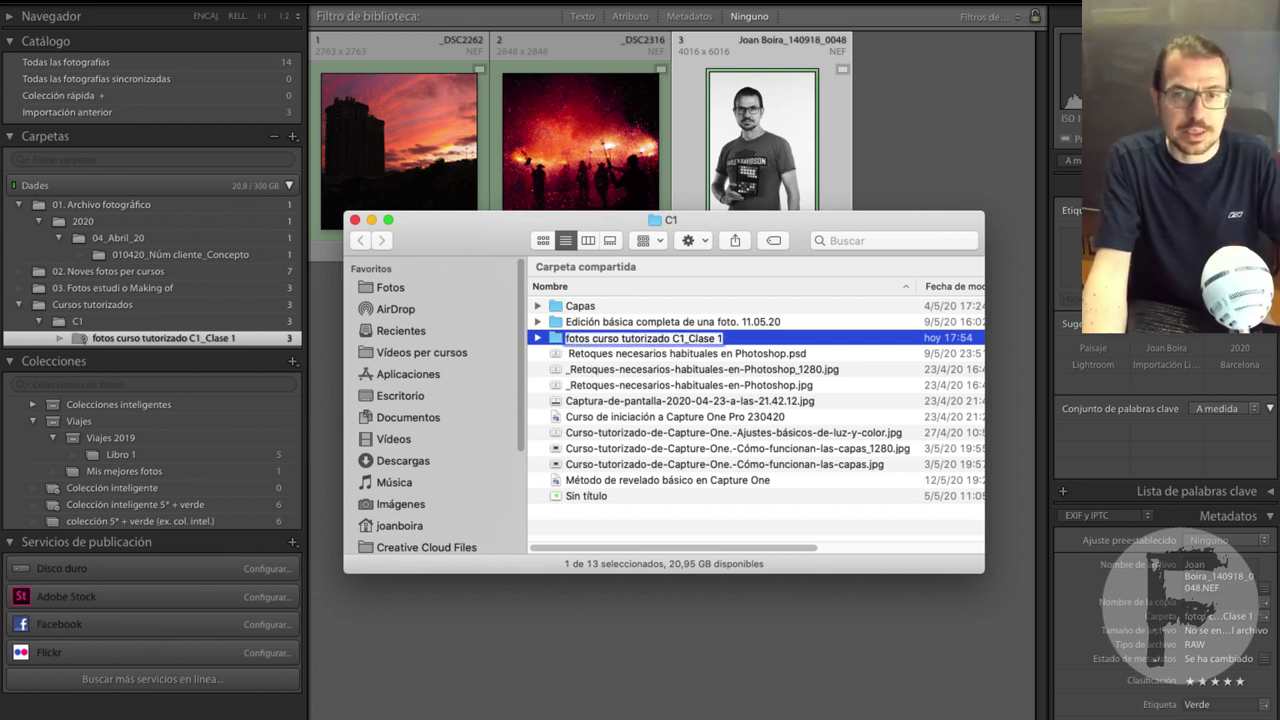
key(Return)
click(333, 387)
mouse_move(762, 150)
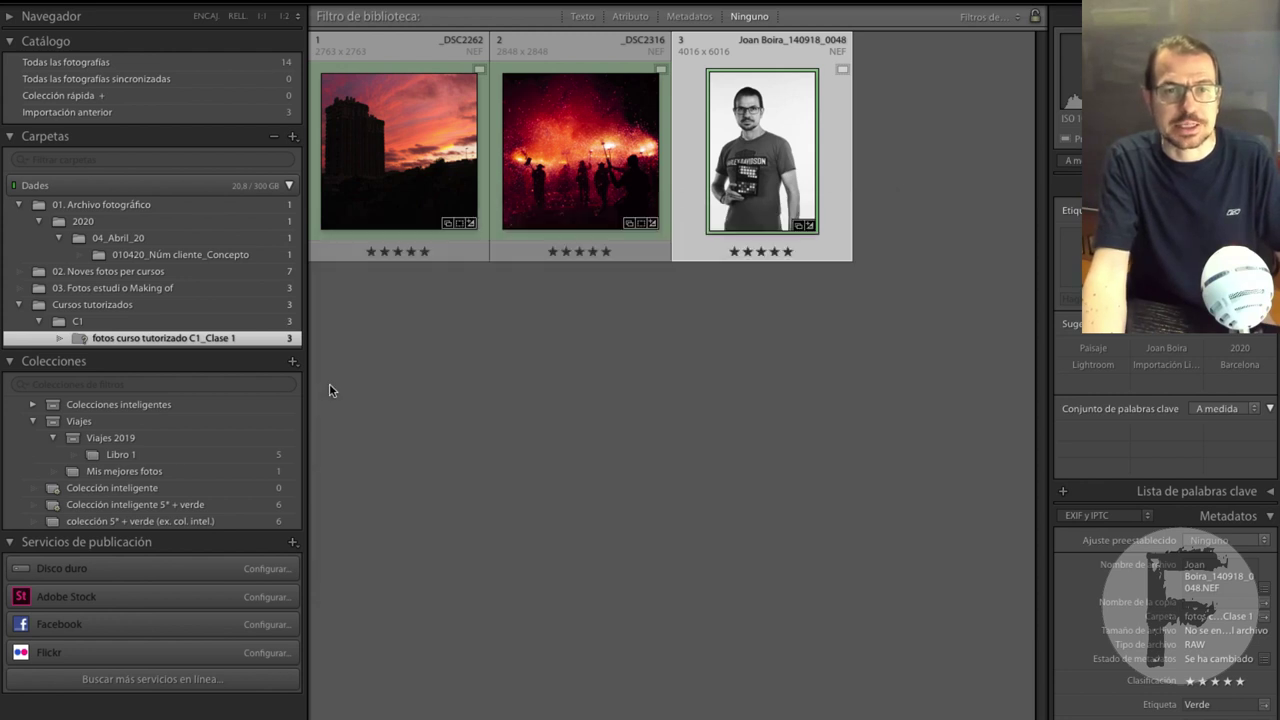
right_click(113, 337)
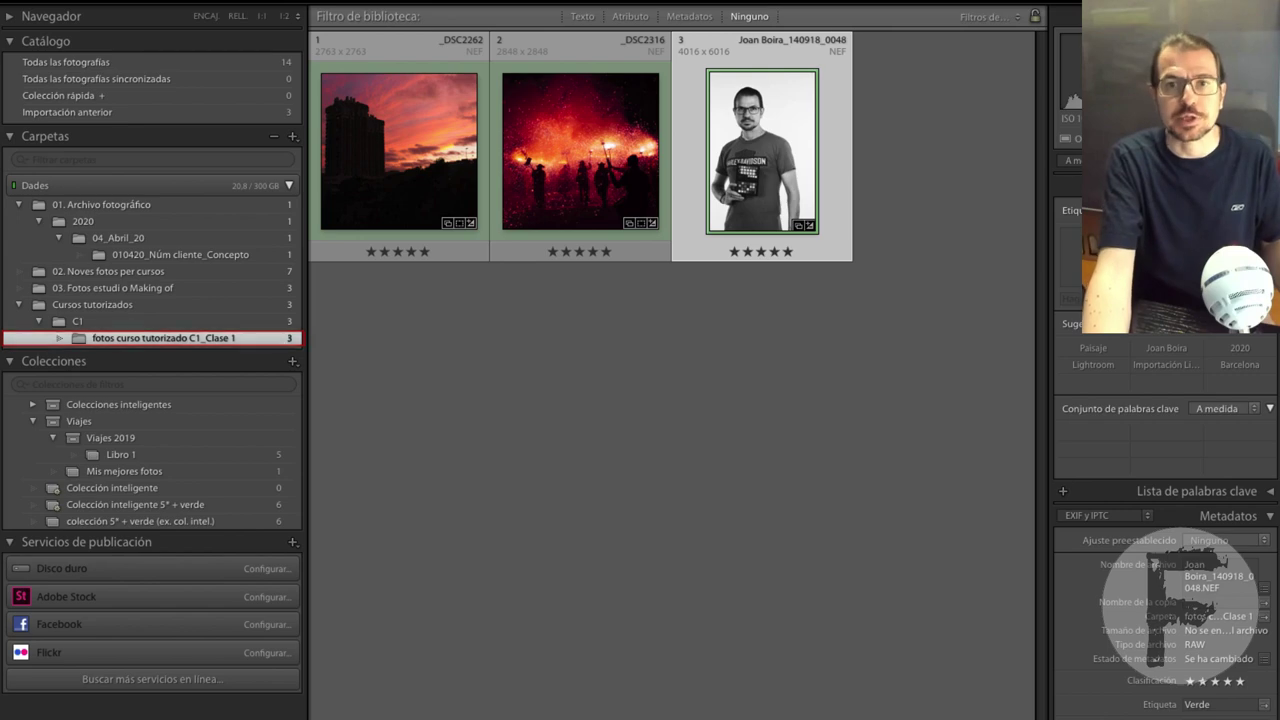
key(d)
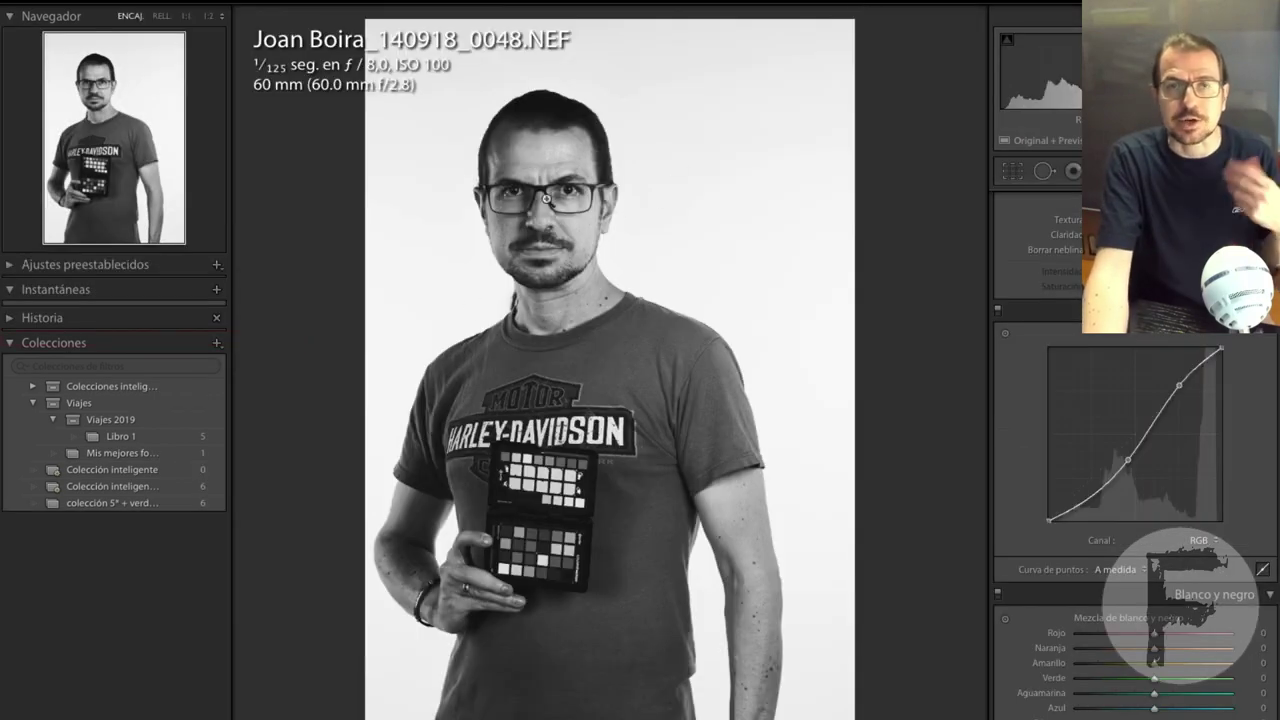
click(545, 189)
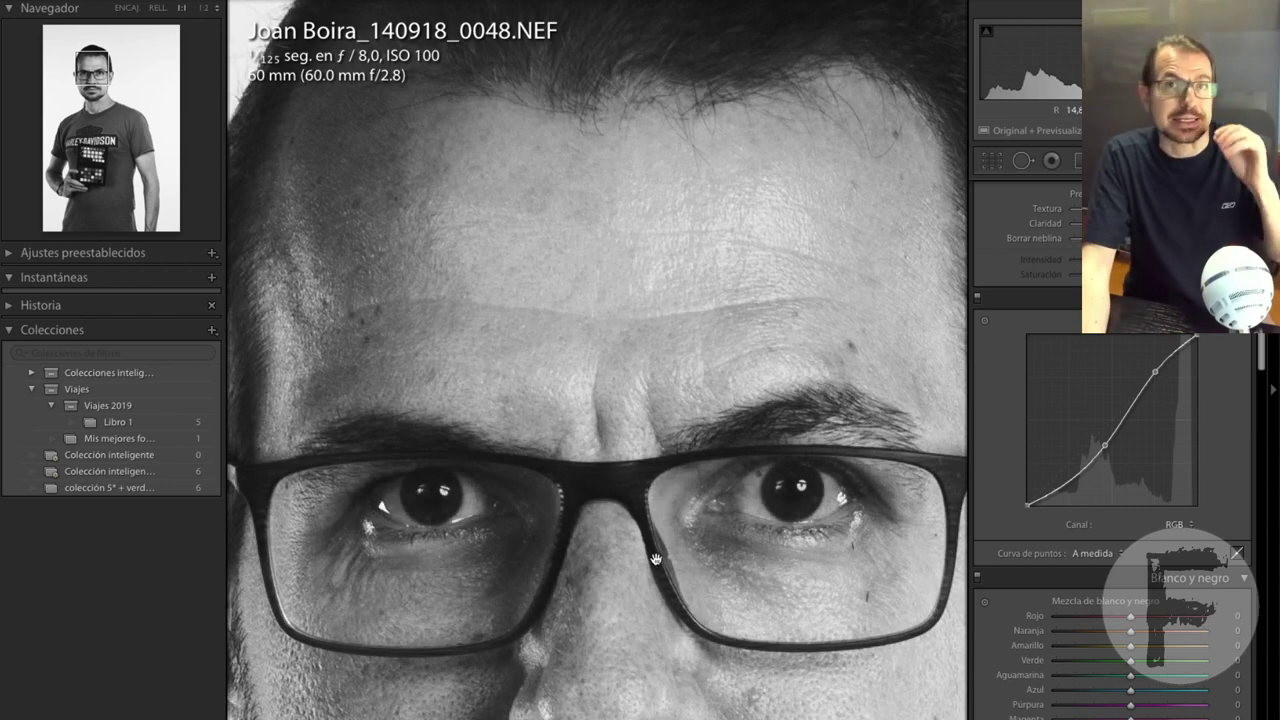
scroll(620, 592, down, 5)
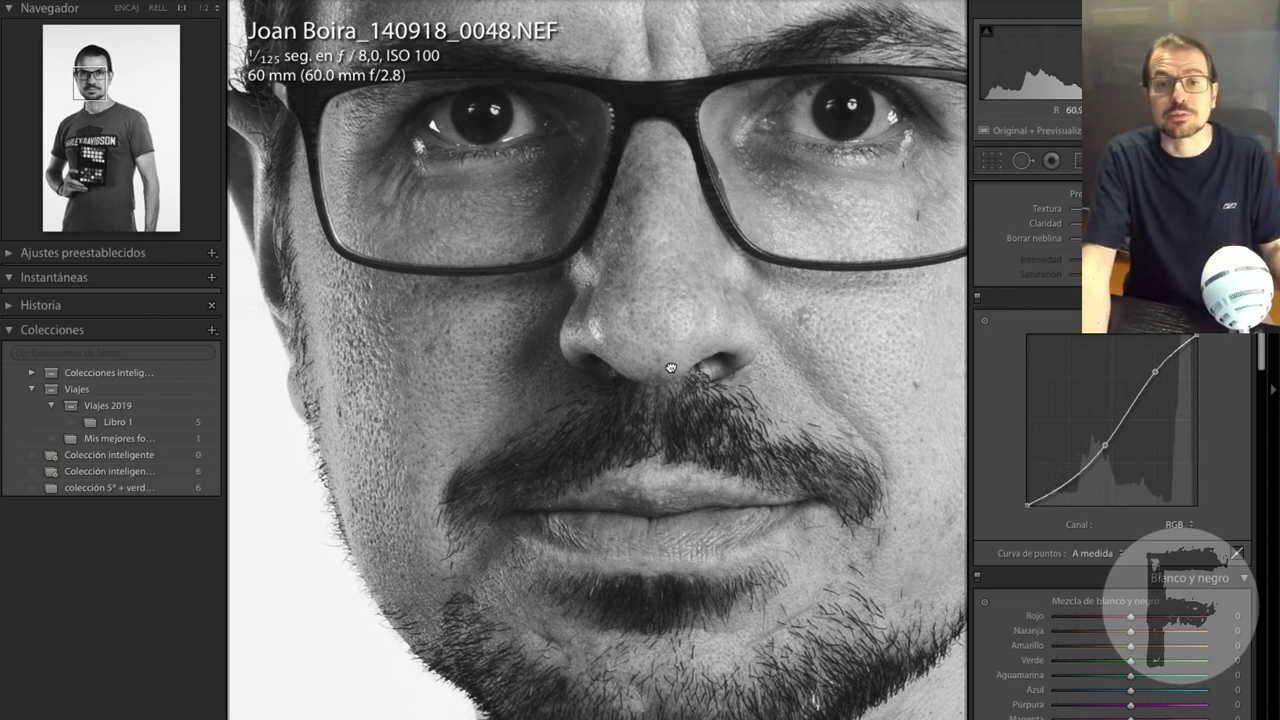
click(670, 368)
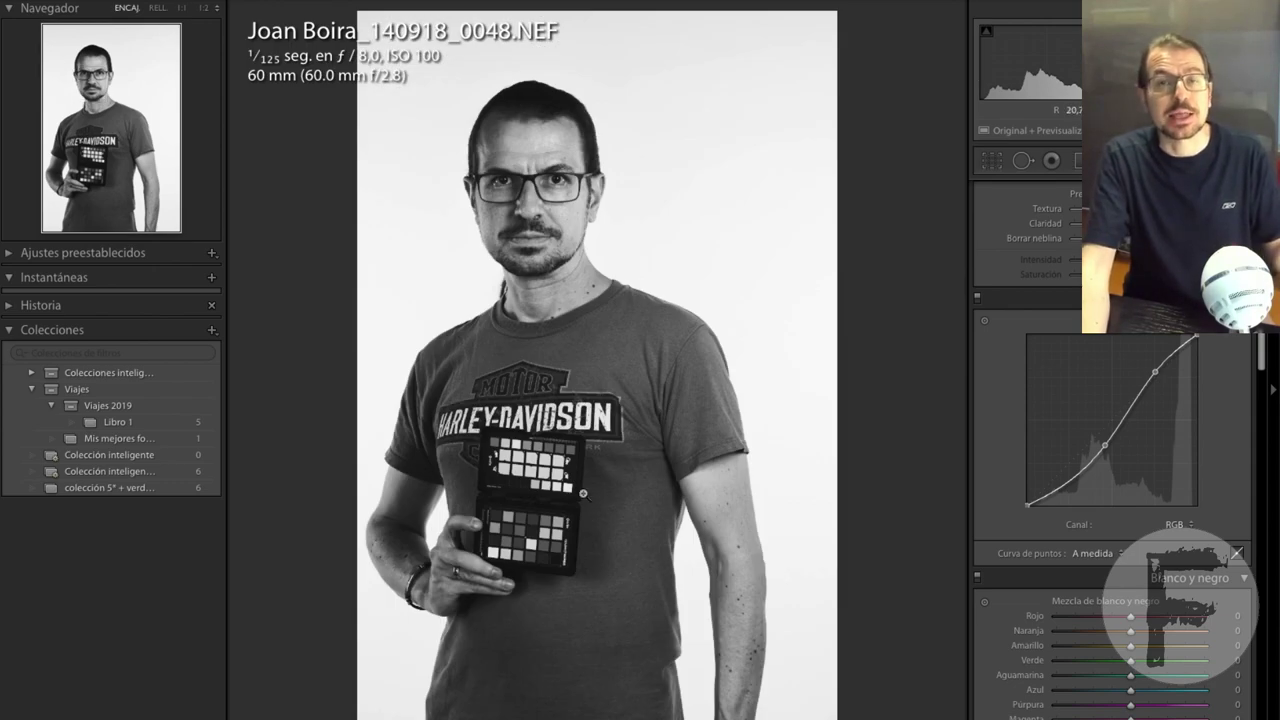